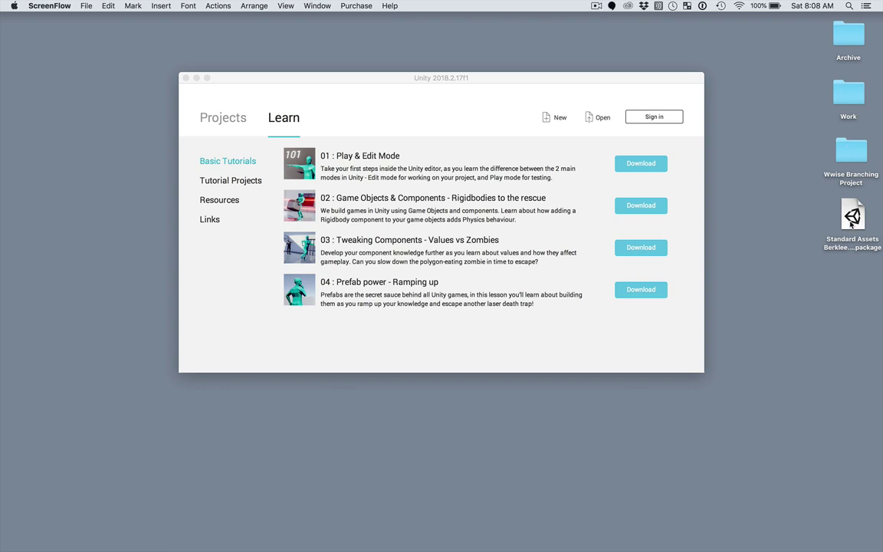
- Create a new 3D Unity project on the desktop named "Unity Wwise Integration"
{"action": "left_click", "coordinate": [541, 80]}
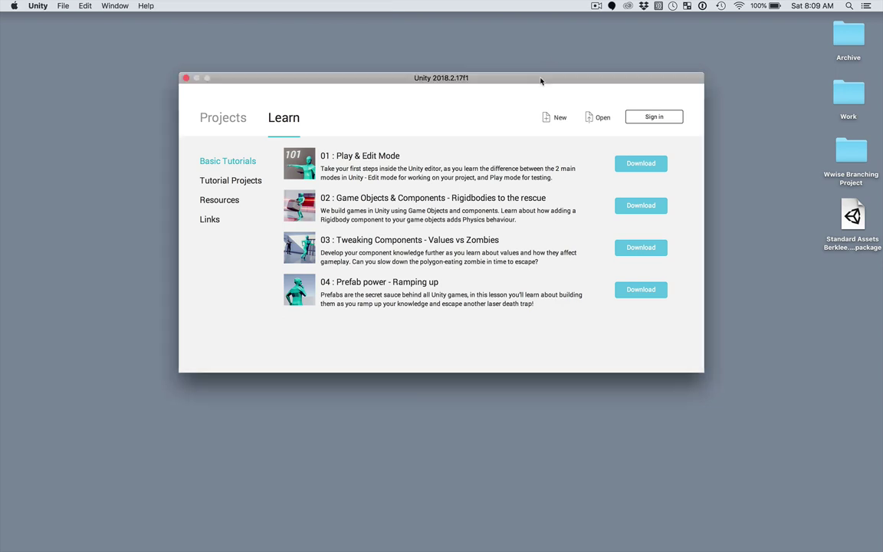
{"action": "left_click", "coordinate": [553, 119]}
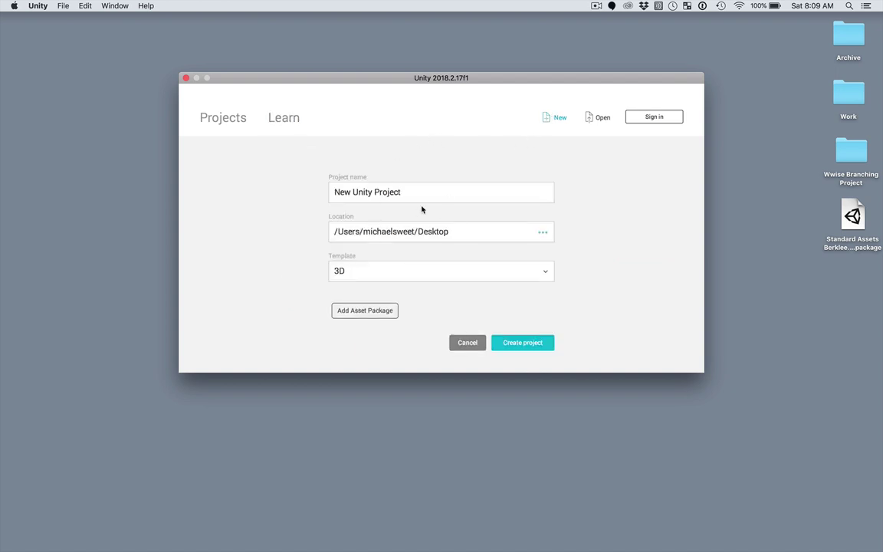
{"action": "left_click_drag", "start_coordinate": [412, 193], "coordinate": [314, 194]}
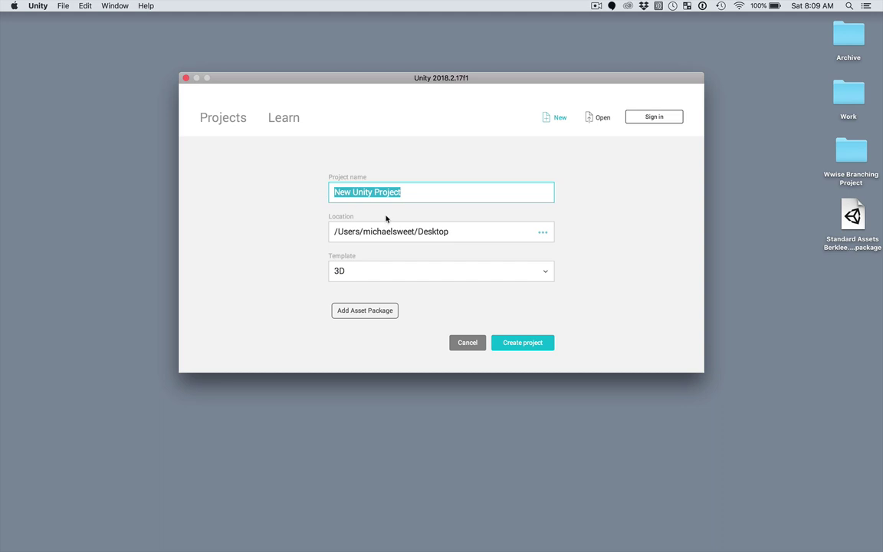
{"action": "type", "text": "Unity "}
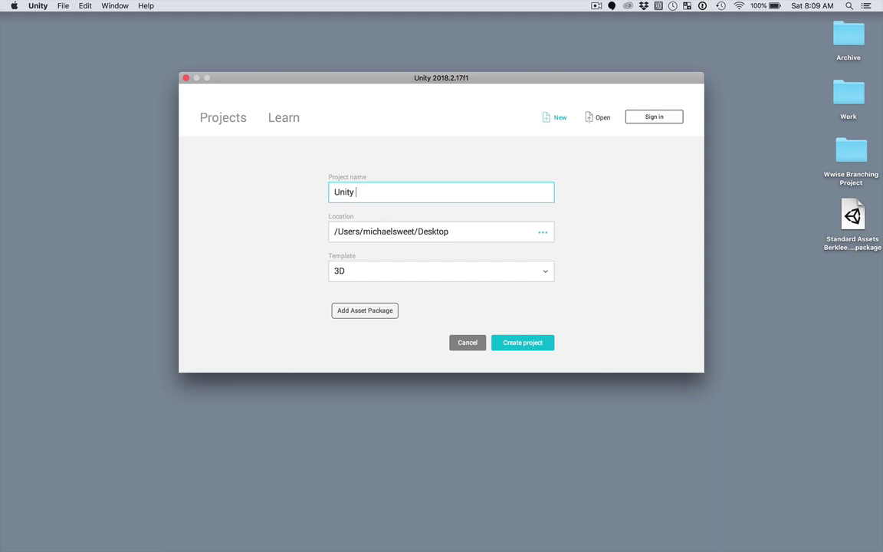
{"action": "type", "text": "Wwise Integration"}
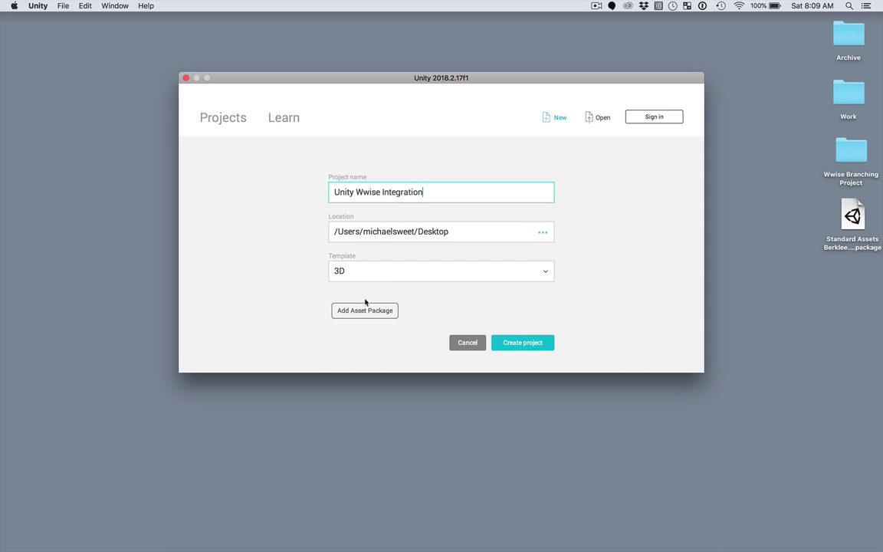
{"action": "left_click", "coordinate": [519, 345]}
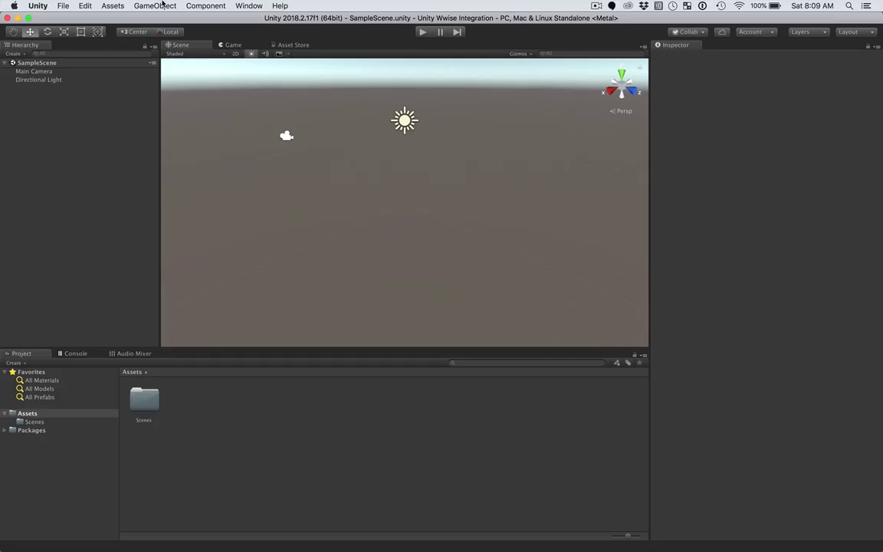
- Add a 3D plane to the sample scene and set its X and Z scale to 10
{"action": "left_click", "coordinate": [162, 5]}
{"action": "mouse_move", "coordinate": [199, 39]}
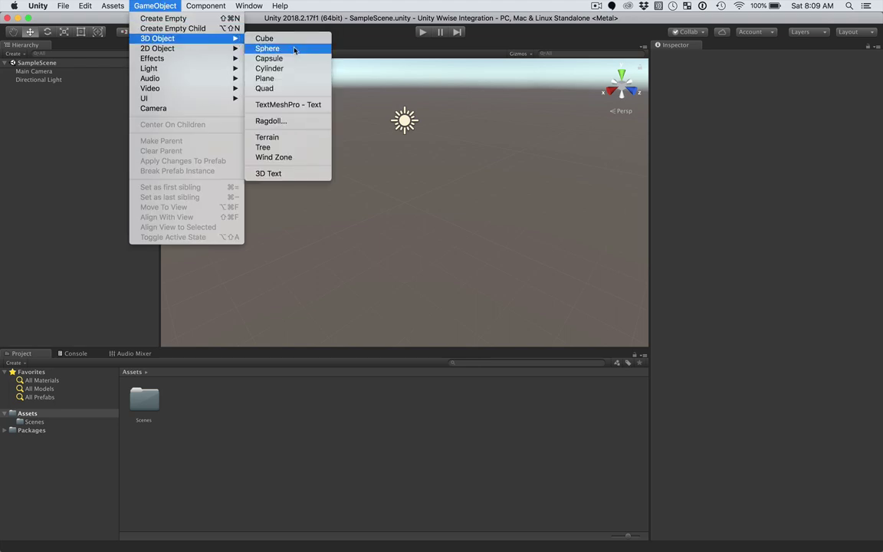
{"action": "left_click", "coordinate": [283, 81]}
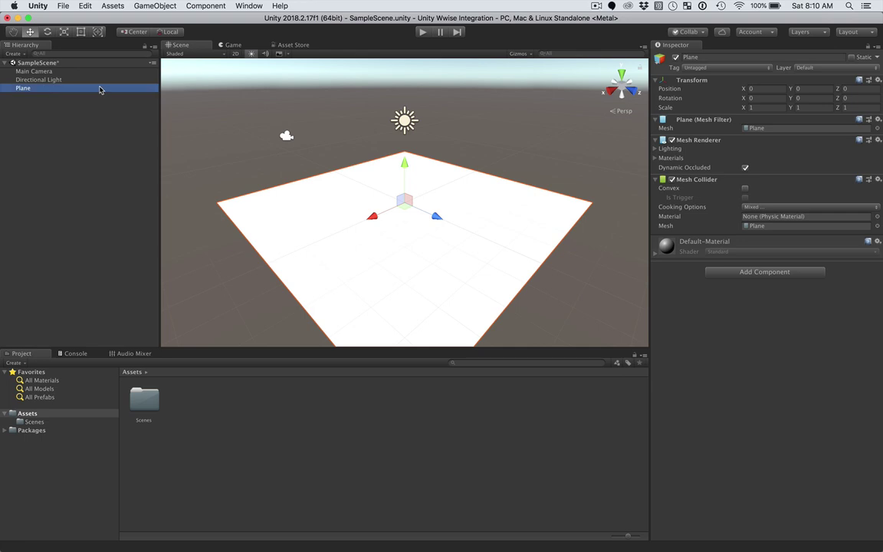
{"action": "left_click", "coordinate": [759, 107]}
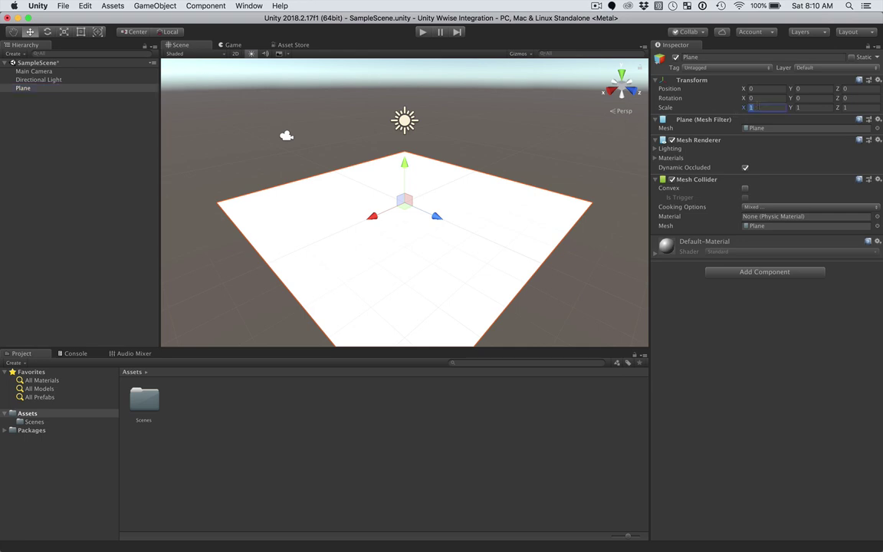
{"action": "type", "text": "10"}
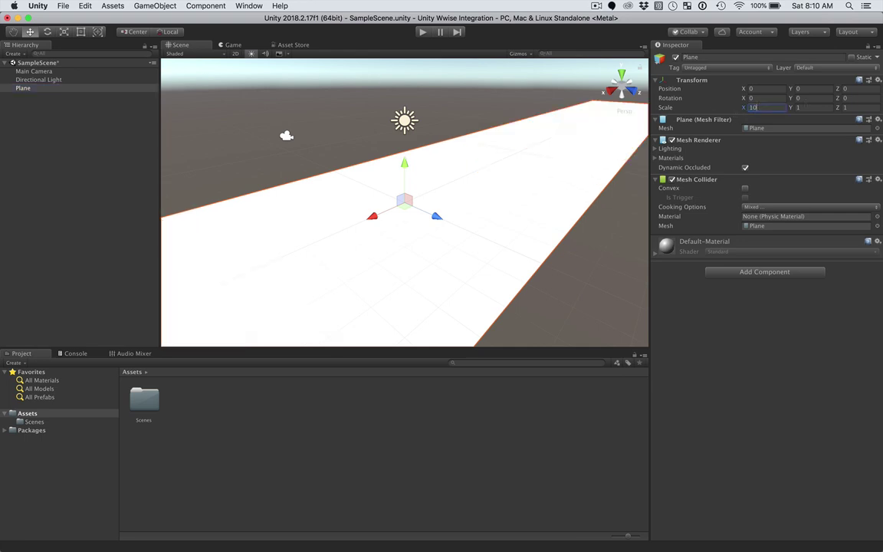
{"action": "key", "text": "Tab"}
{"action": "key", "text": "Tab"}
{"action": "type", "text": "10"}
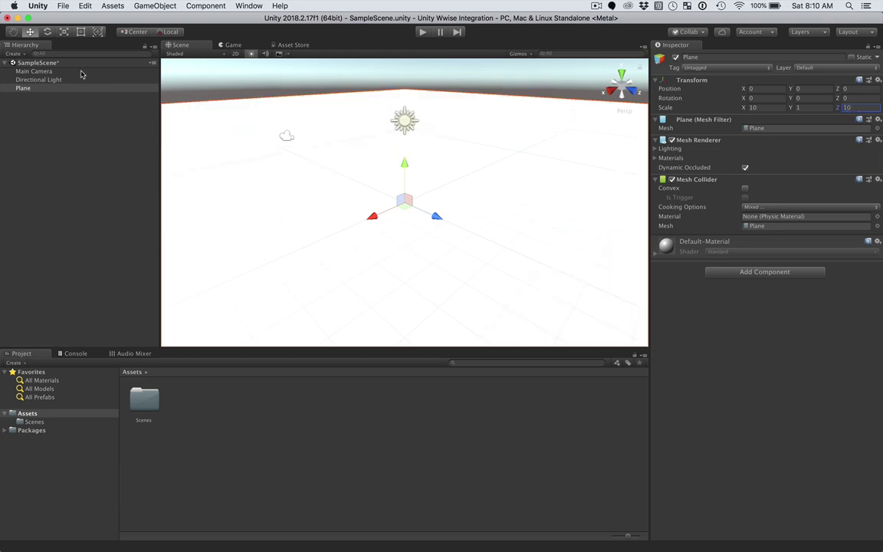
- Save the scene and close the Unity editor
{"action": "key", "text": "super+s"}
{"action": "key", "text": "super+comma"}
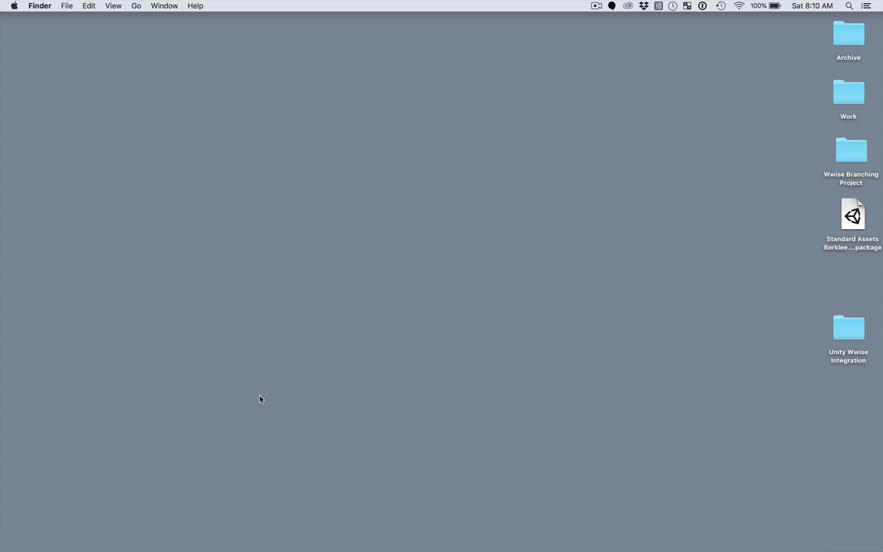
- Switch to Wwise Launcher and show its list of recent Unity projects
{"action": "mouse_move", "coordinate": [306, 529]}
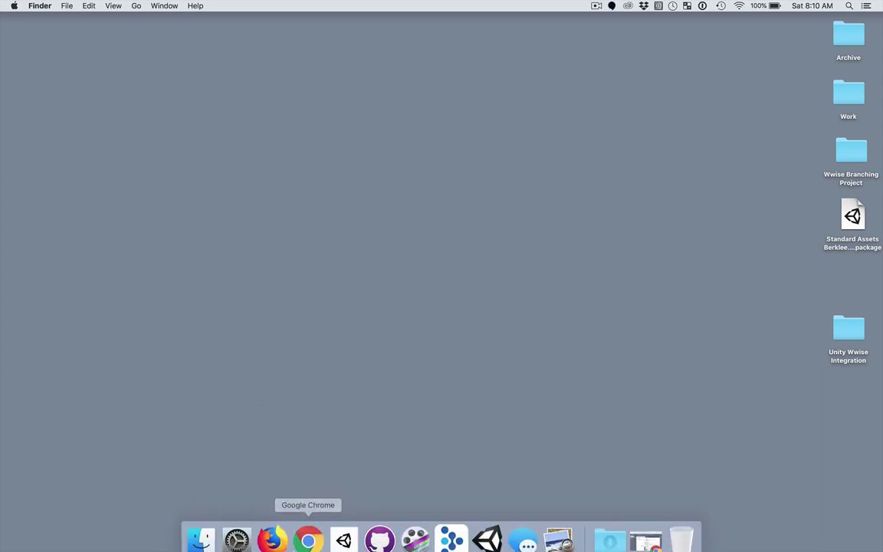
{"action": "left_click", "coordinate": [450, 529]}
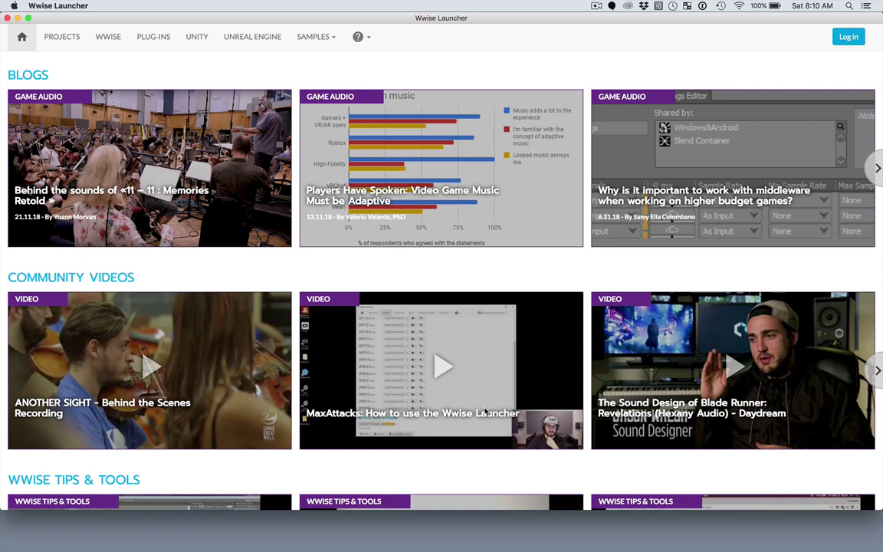
{"action": "left_click", "coordinate": [197, 39]}
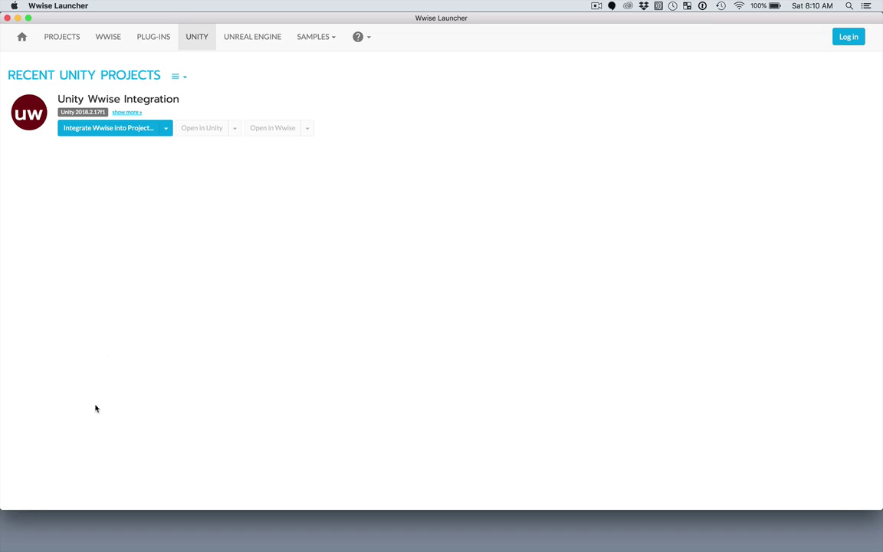
- Move the desktop folder Wwise Branching Project into the Unity Wwise Integration folder and check that folder's contents
{"action": "left_click", "coordinate": [94, 528], "text": "alt"}
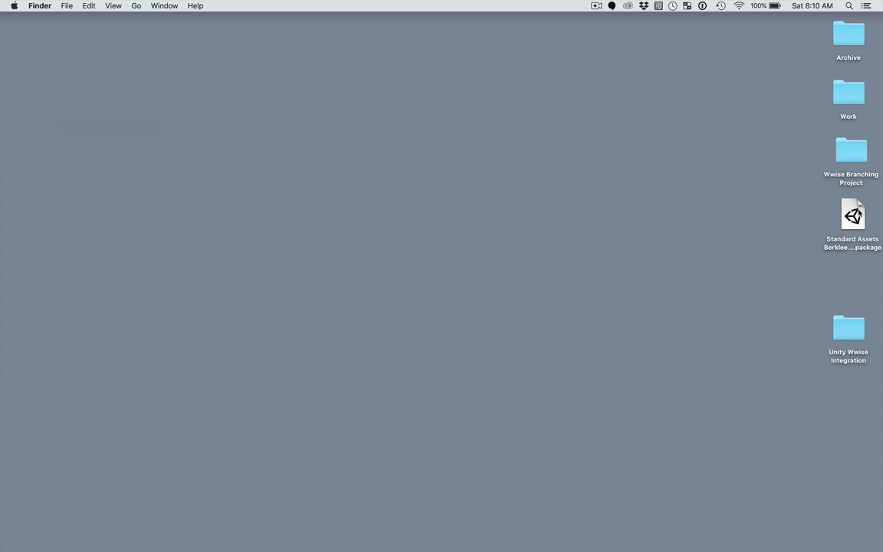
{"action": "left_click_drag", "start_coordinate": [862, 152], "coordinate": [864, 272]}
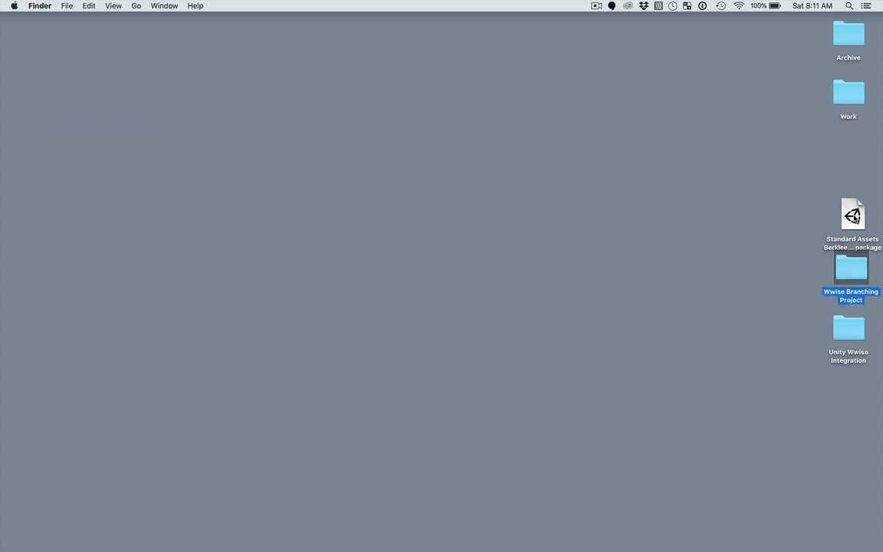
{"action": "left_click_drag", "start_coordinate": [858, 202], "coordinate": [857, 159]}
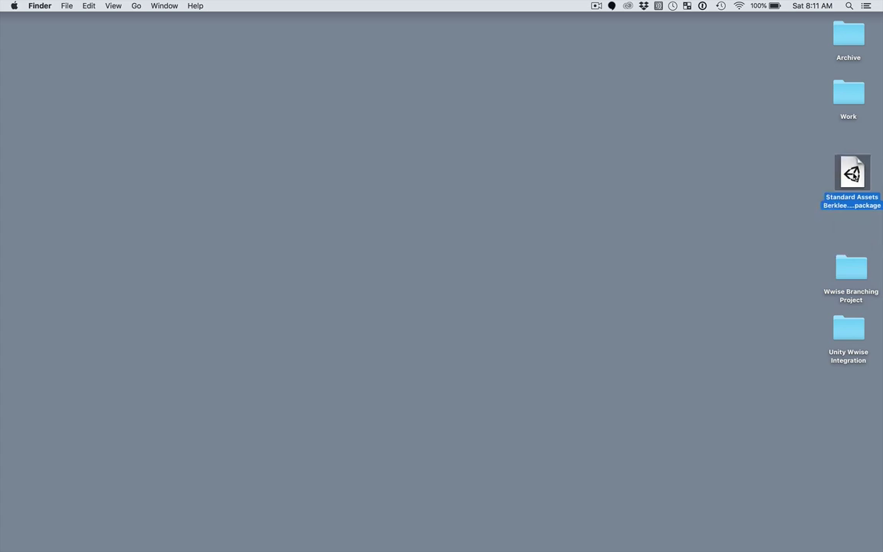
{"action": "left_click", "coordinate": [845, 280]}
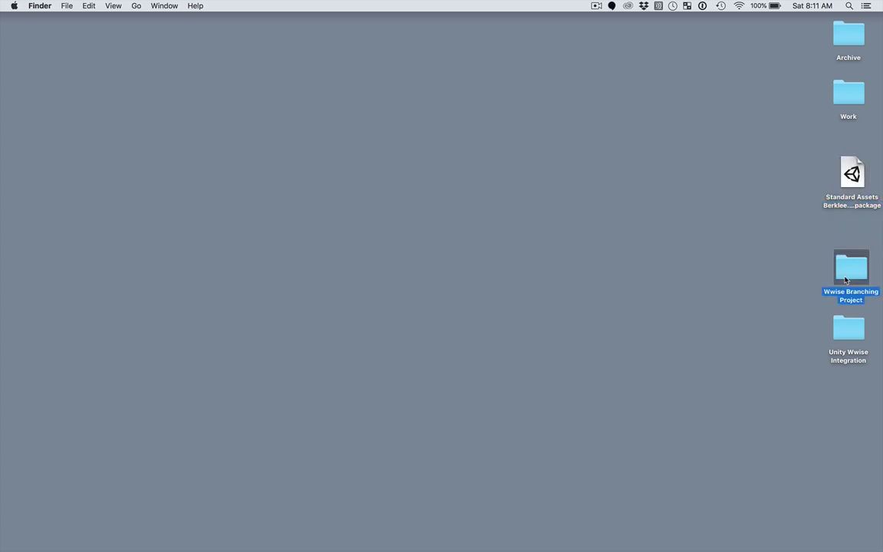
{"action": "left_click_drag", "start_coordinate": [846, 280], "coordinate": [851, 337]}
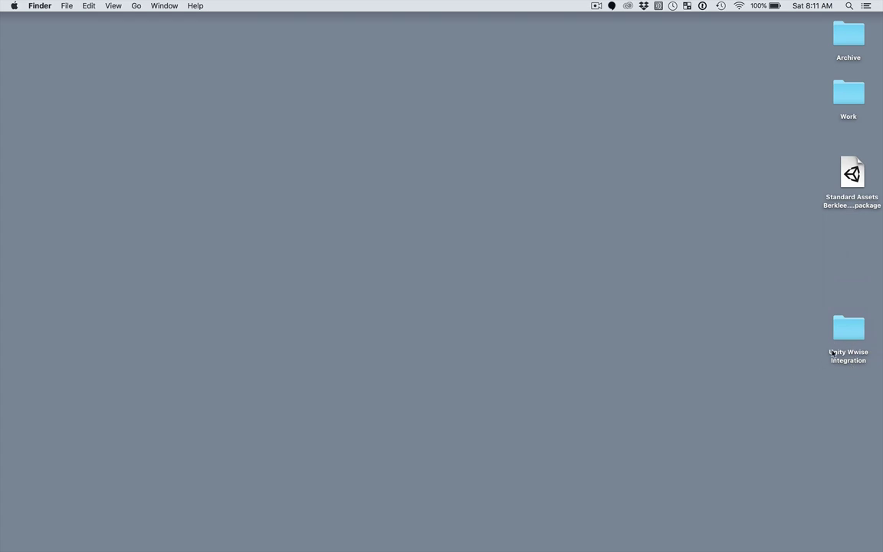
{"action": "double_click", "coordinate": [850, 330]}
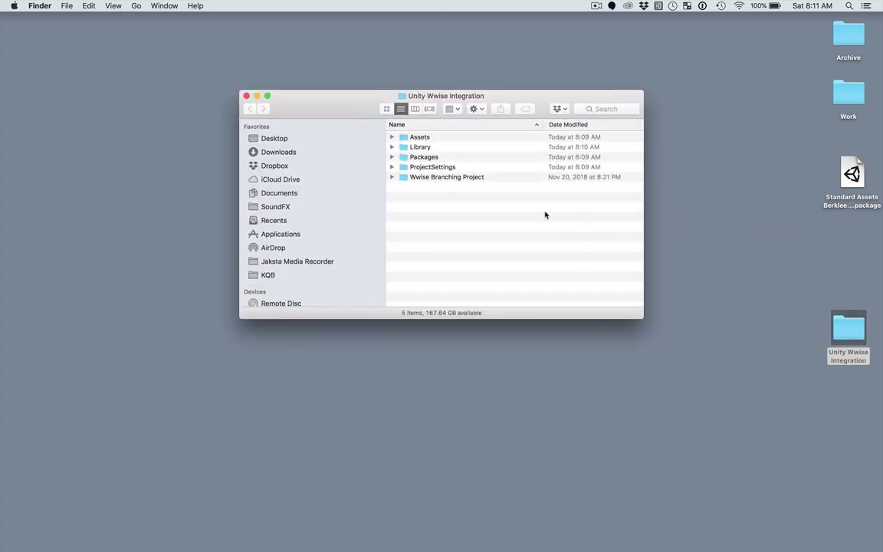
{"action": "left_click", "coordinate": [434, 178]}
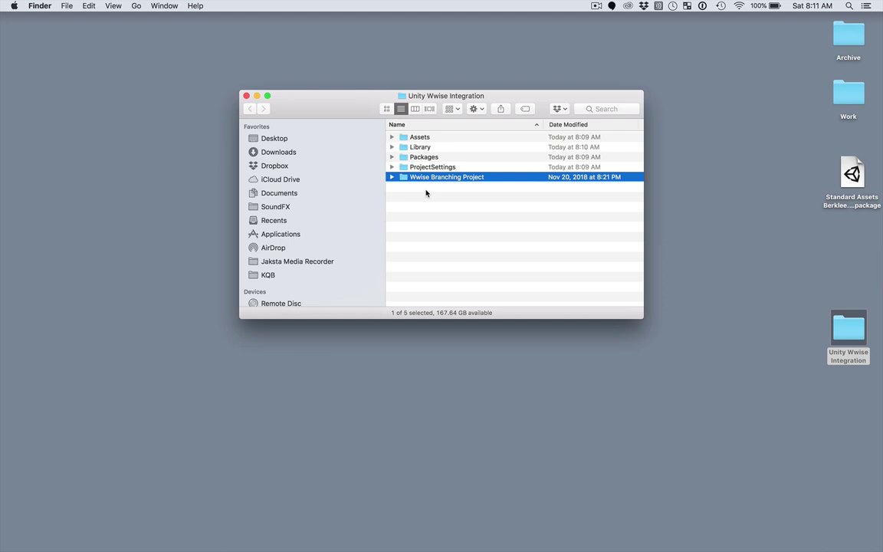
- In Wwise Launcher, start integrating Wwise into the Unity Wwise Integration project and review the Apple and Microsoft deployment platforms
{"action": "key", "text": "super+Tab"}
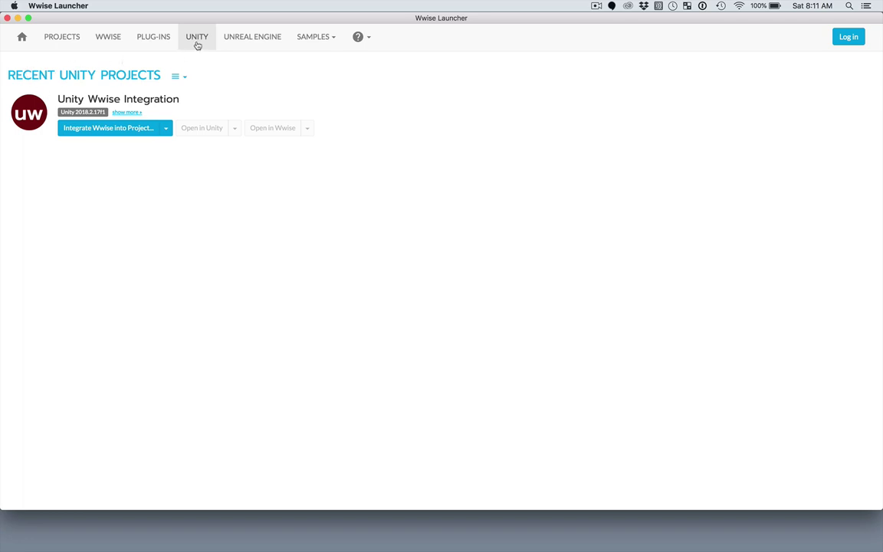
{"action": "left_click", "coordinate": [111, 128]}
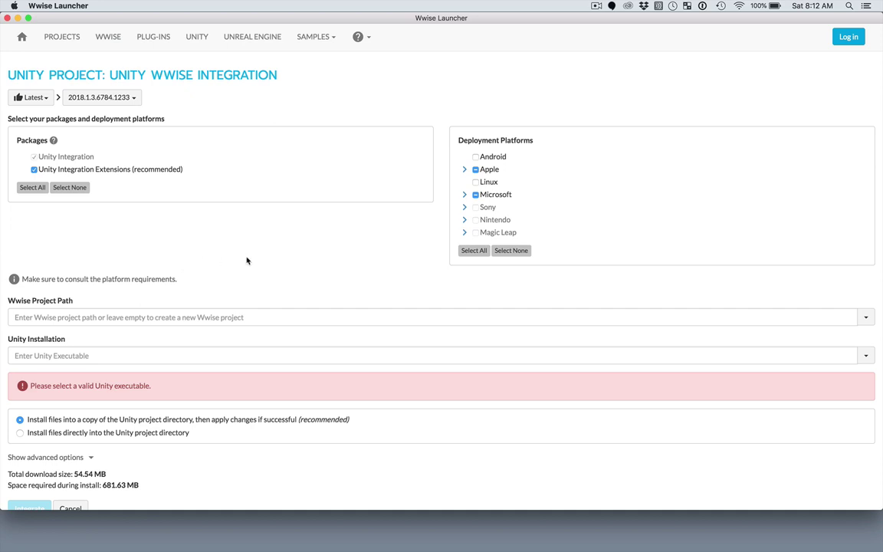
{"action": "left_click", "coordinate": [465, 169]}
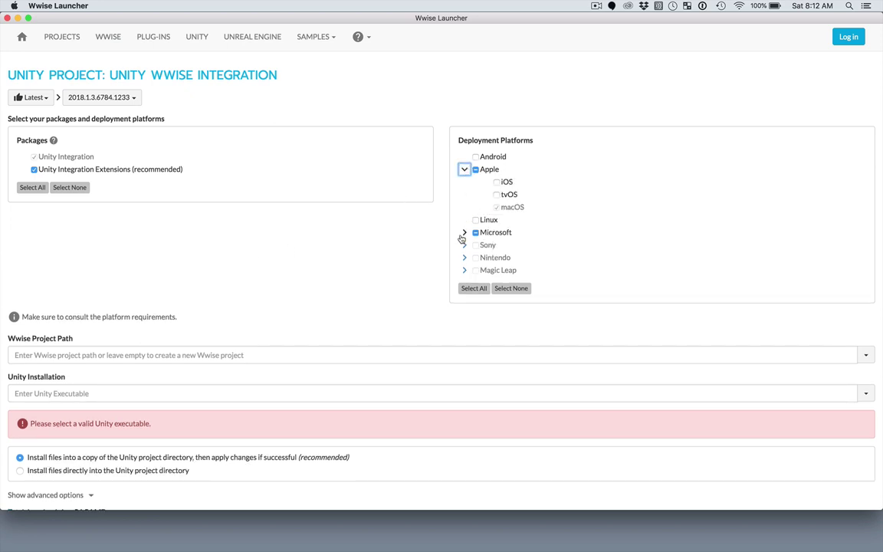
{"action": "left_click", "coordinate": [465, 232]}
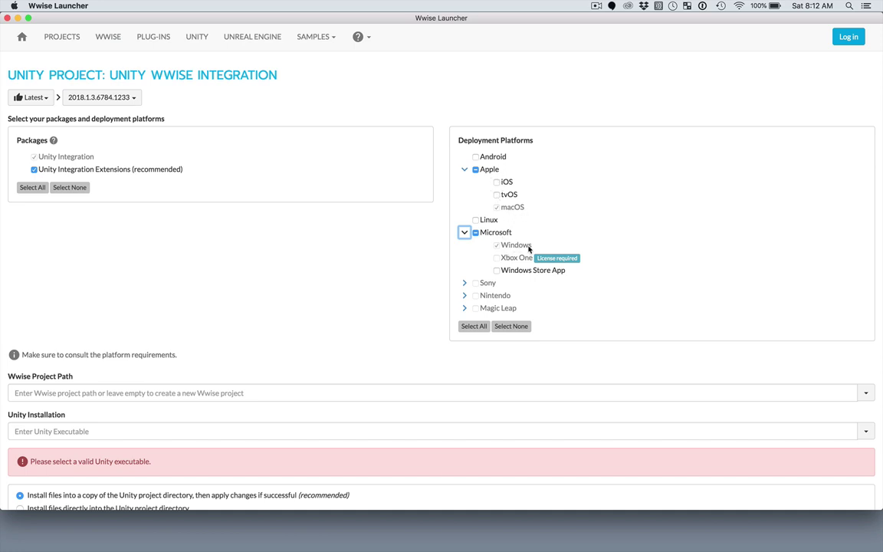
{"action": "left_click", "coordinate": [464, 168]}
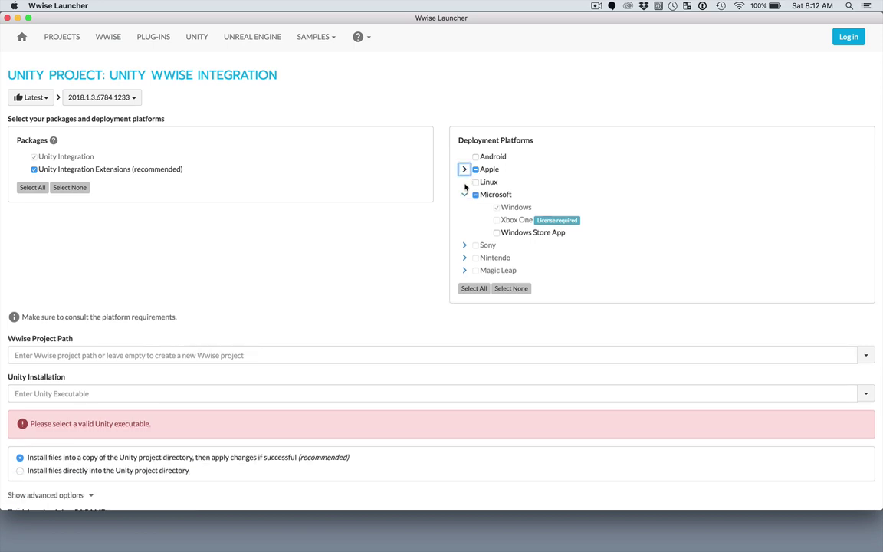
{"action": "left_click", "coordinate": [464, 195]}
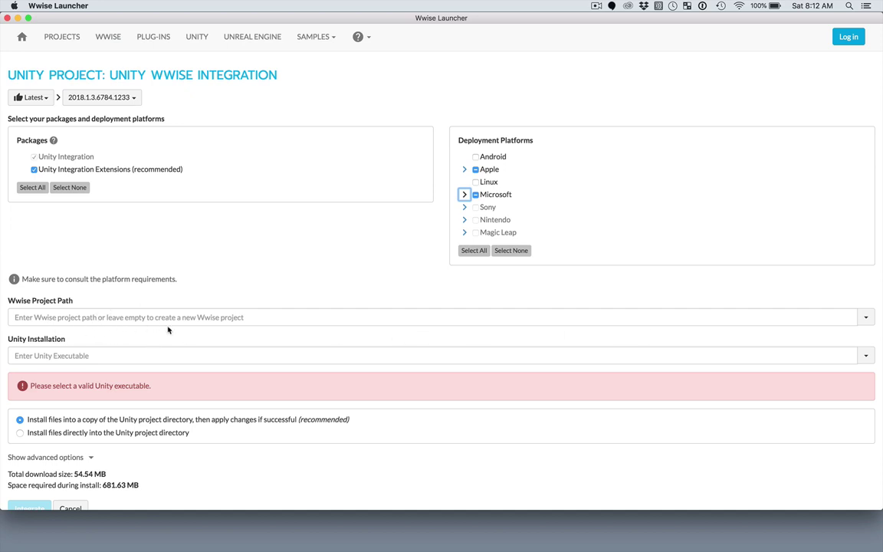
- Set the Wwise project path to Wwise Branching Project.wproj in the Wwise Branching Project folder inside Unity Wwise Integration on the desktop
{"action": "left_click", "coordinate": [866, 318]}
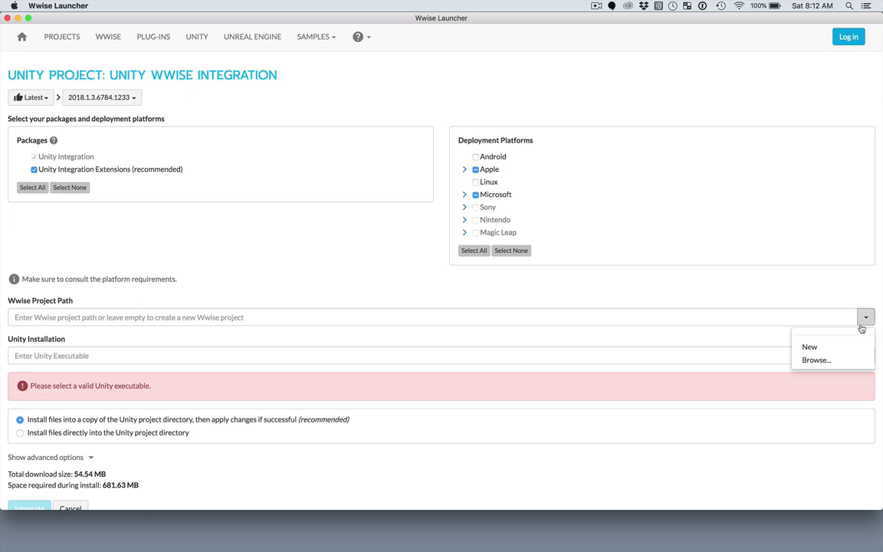
{"action": "left_click", "coordinate": [816, 360]}
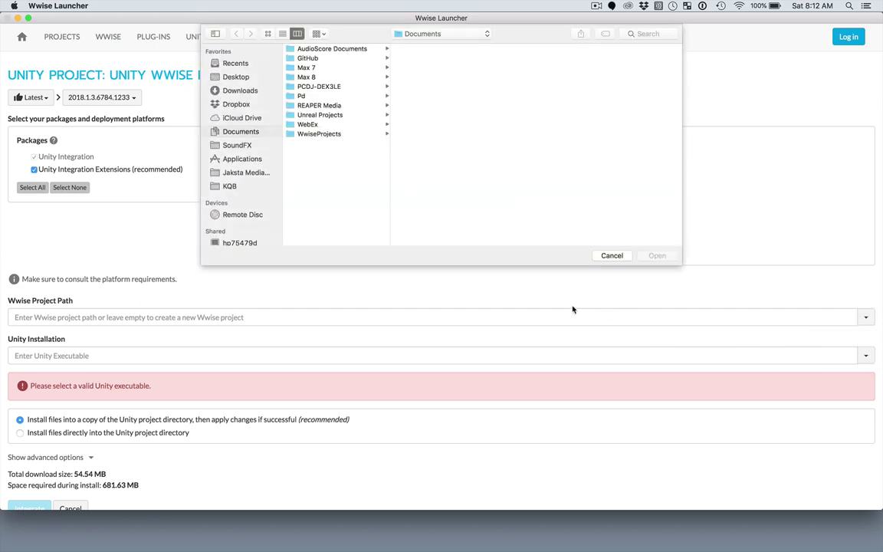
{"action": "key", "text": "super+shift+d"}
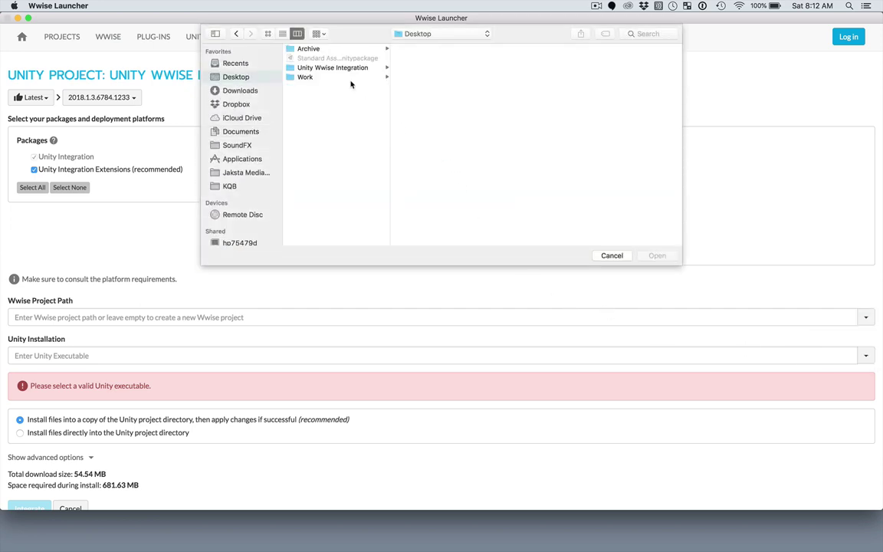
{"action": "left_click", "coordinate": [306, 69]}
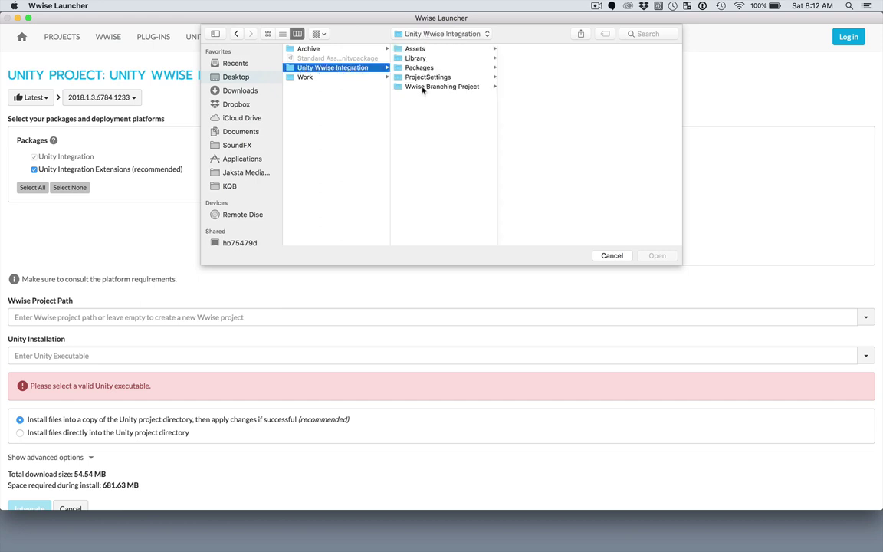
{"action": "left_click", "coordinate": [424, 87]}
{"action": "scroll", "coordinate": [514, 169], "scroll_direction": "down", "scroll_amount": 3}
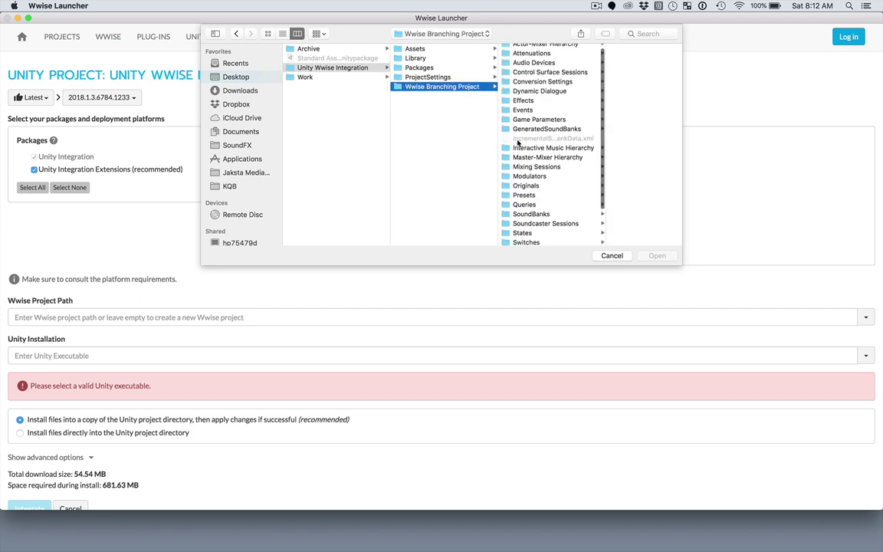
{"action": "left_click", "coordinate": [527, 241]}
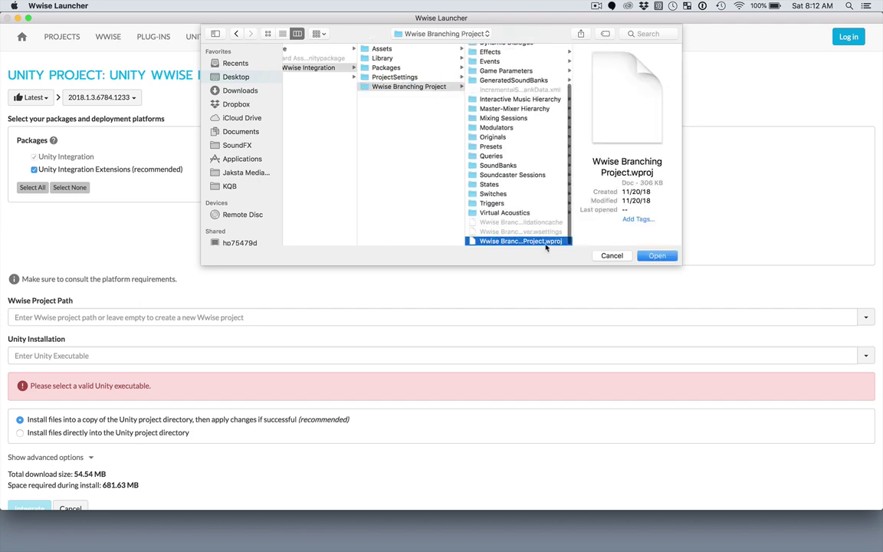
{"action": "left_click", "coordinate": [655, 255]}
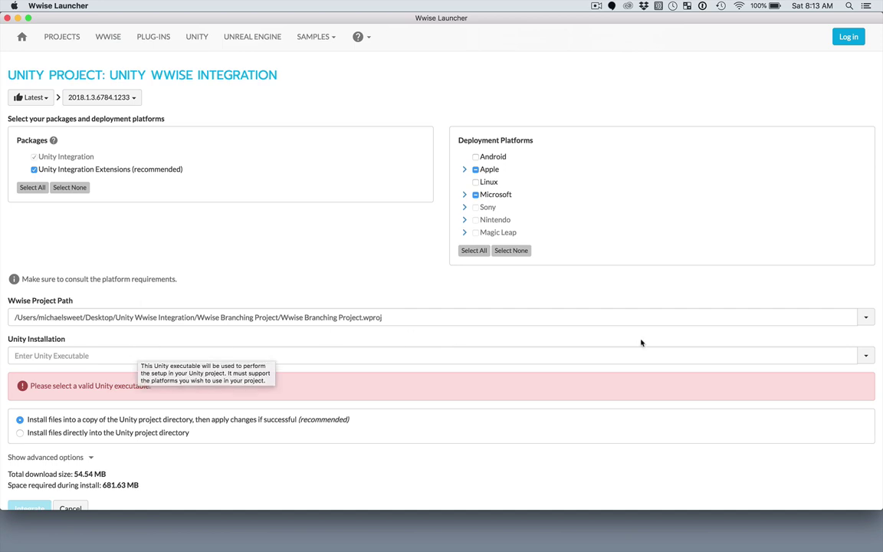
- Set the Unity installation to Unity.app under Applications/Unity/Hub/Editor/2018.2.17f1 and start the Wwise integration
{"action": "left_click", "coordinate": [865, 356]}
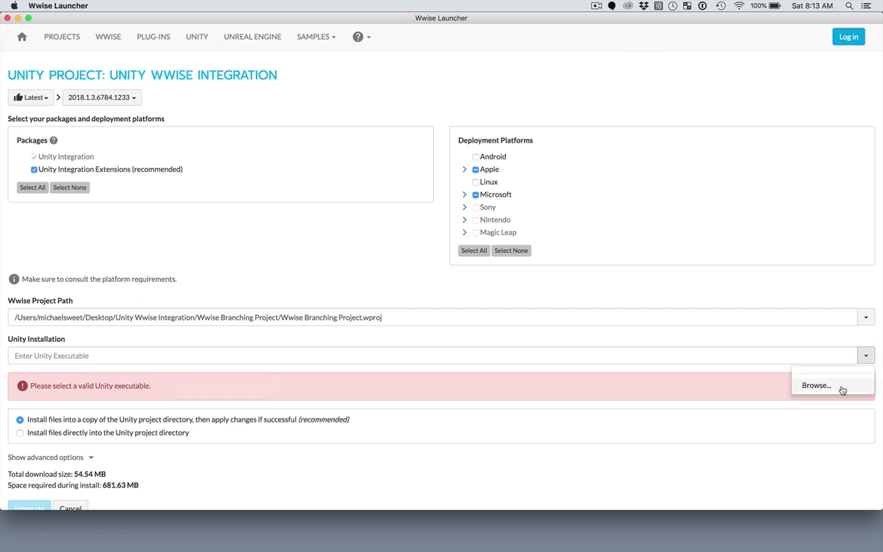
{"action": "left_click", "coordinate": [842, 388]}
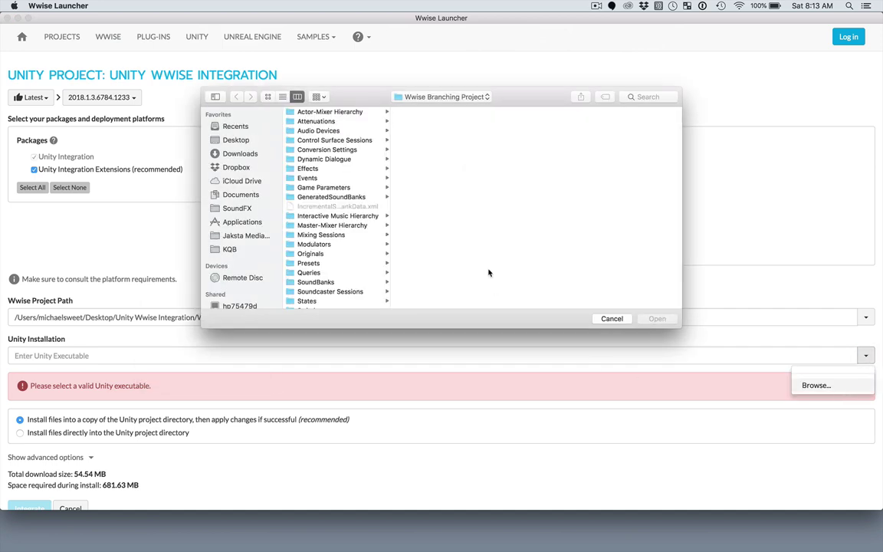
{"action": "key", "text": "super+shift+a"}
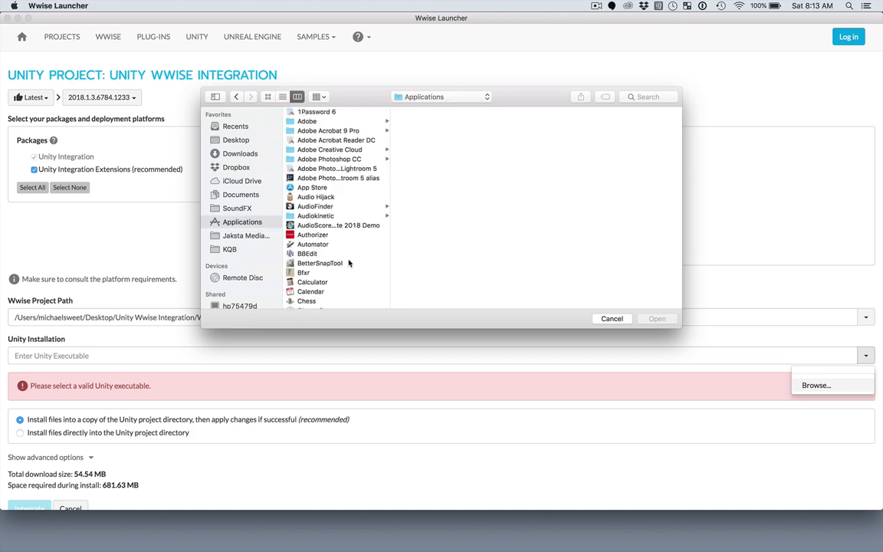
{"action": "scroll", "coordinate": [349, 263], "scroll_direction": "down", "scroll_amount": 15}
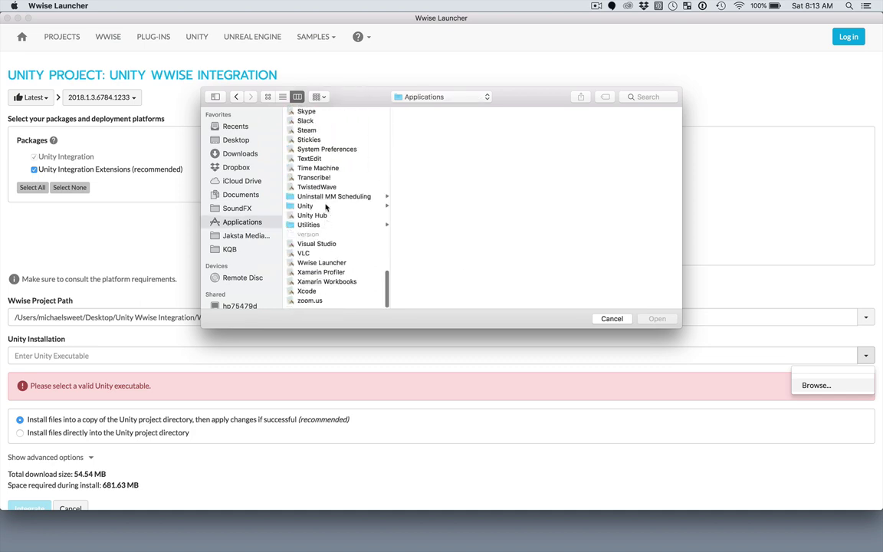
{"action": "left_click", "coordinate": [377, 205]}
{"action": "left_click", "coordinate": [429, 111]}
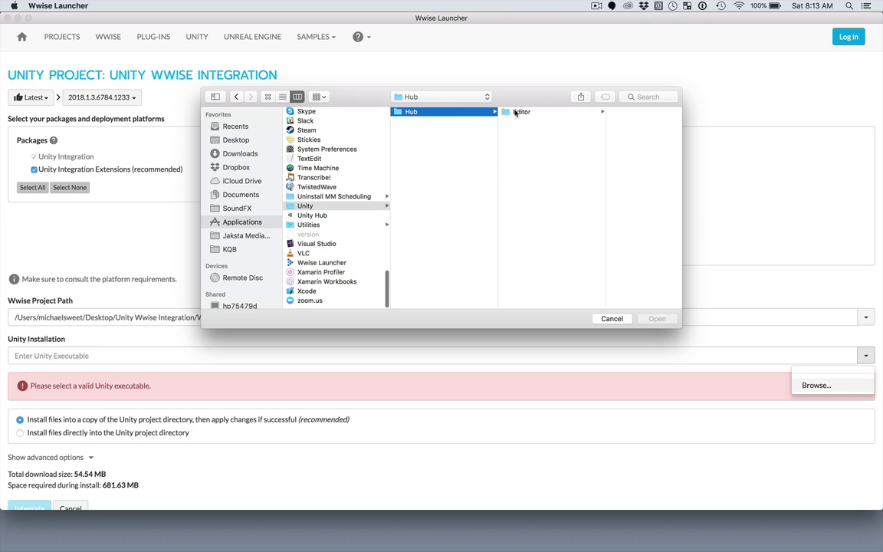
{"action": "left_click", "coordinate": [522, 112]}
{"action": "left_click", "coordinate": [605, 122]}
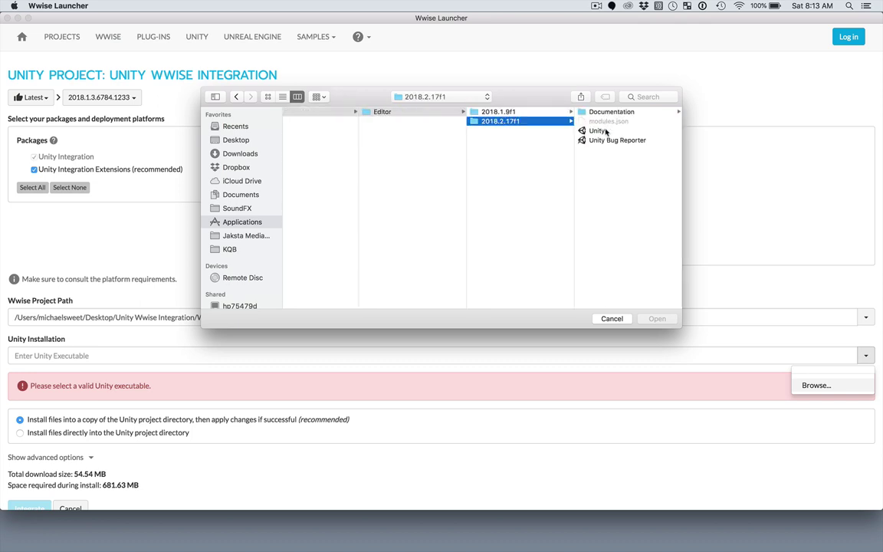
{"action": "left_click", "coordinate": [613, 131]}
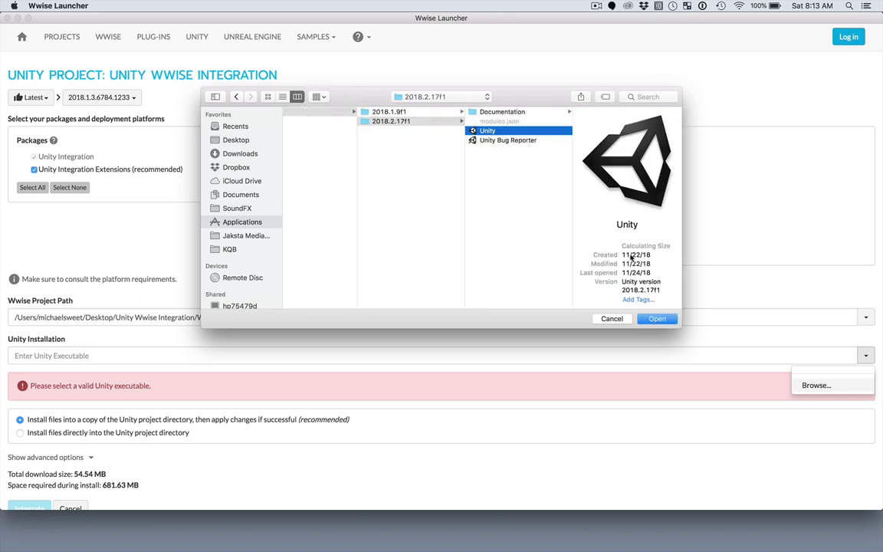
{"action": "left_click", "coordinate": [657, 319]}
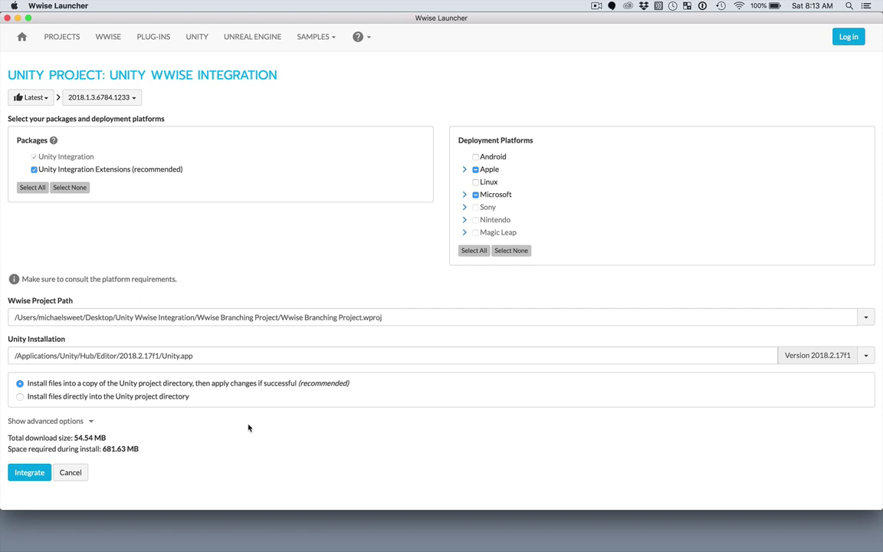
{"action": "left_click", "coordinate": [30, 473]}
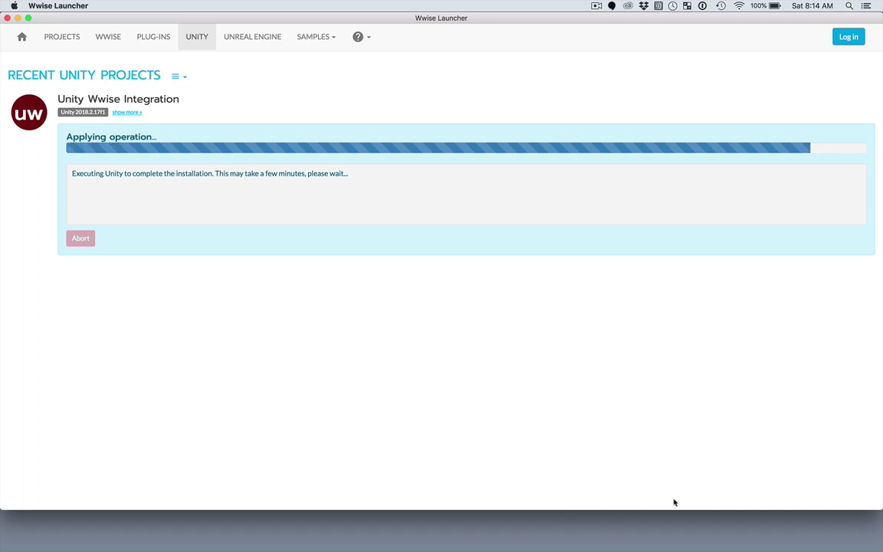
- Open the Assets folder inside the desktop folder Unity Wwise Integration, and quit Wwise Launcher once the integration has completed
{"action": "left_click_drag", "start_coordinate": [881, 508], "coordinate": [783, 489]}
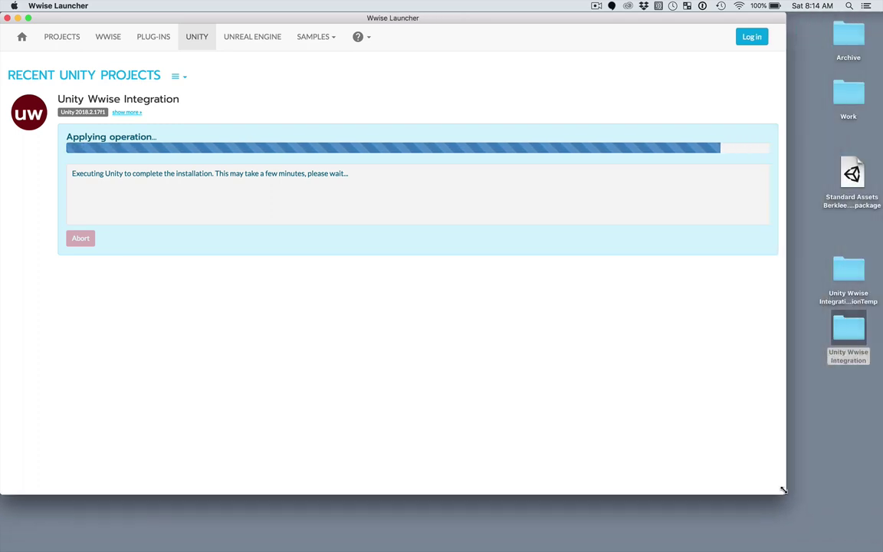
{"action": "double_click", "coordinate": [849, 334]}
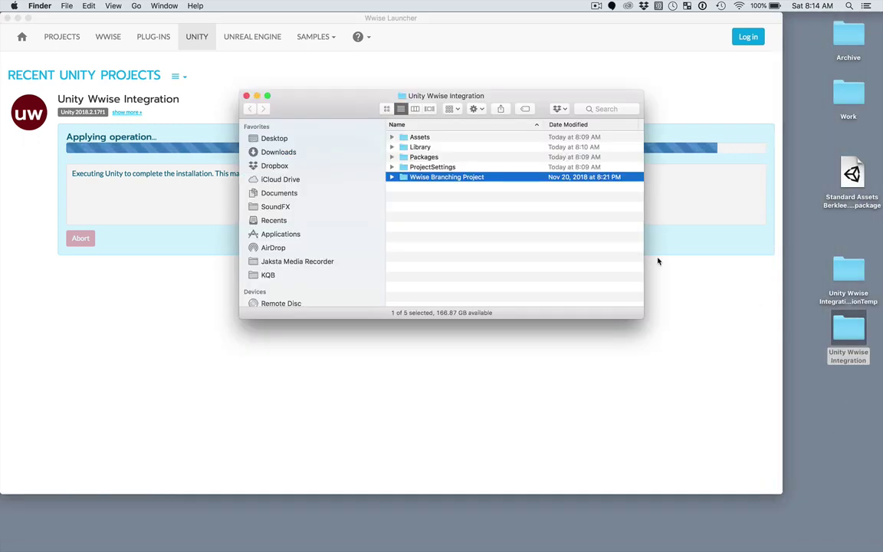
{"action": "double_click", "coordinate": [419, 138]}
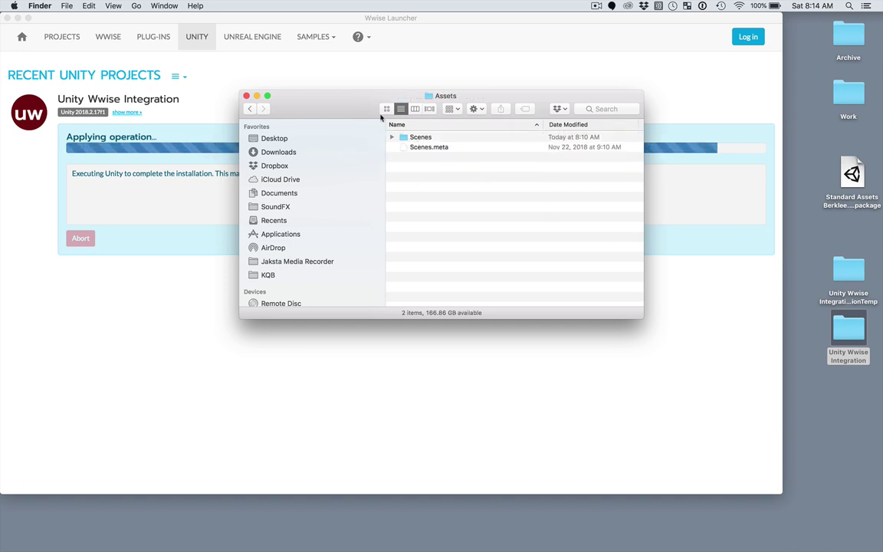
{"action": "left_click_drag", "start_coordinate": [344, 112], "coordinate": [548, 325]}
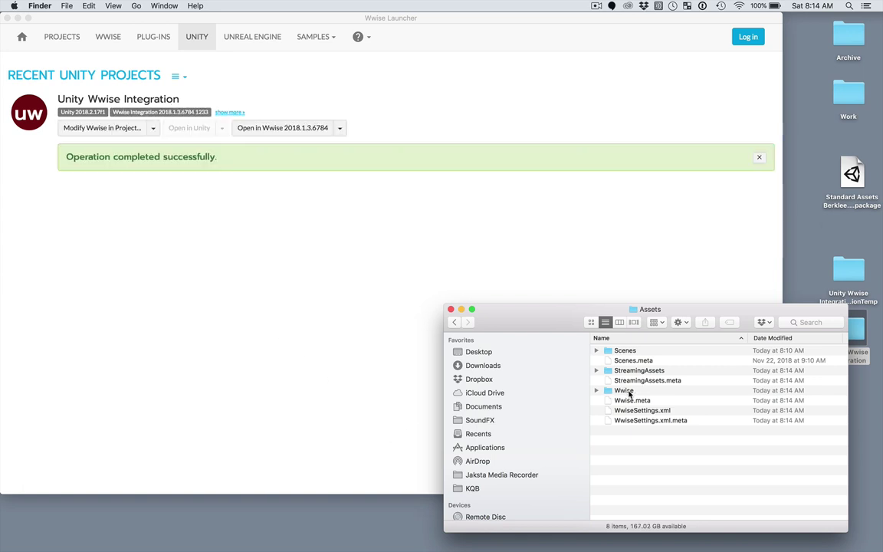
{"action": "left_click", "coordinate": [251, 242]}
{"action": "key", "text": "super+q"}
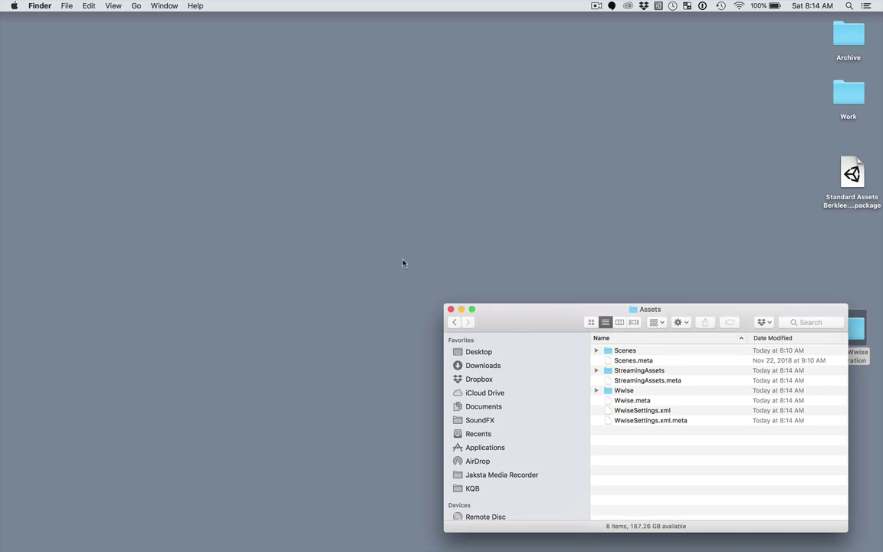
- Examine the contents of the Wwise folder inside the project's Assets folder, then collapse it again
{"action": "left_click_drag", "start_coordinate": [526, 321], "coordinate": [306, 143]}
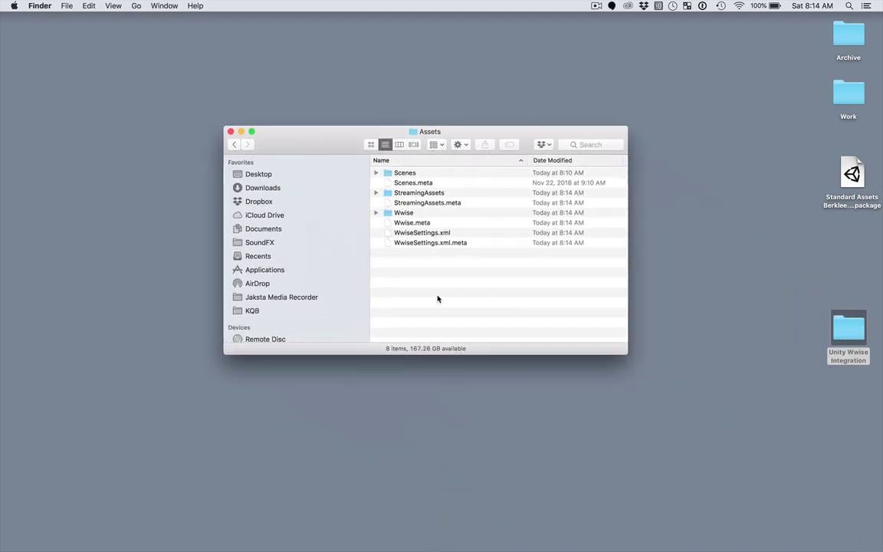
{"action": "left_click", "coordinate": [375, 213]}
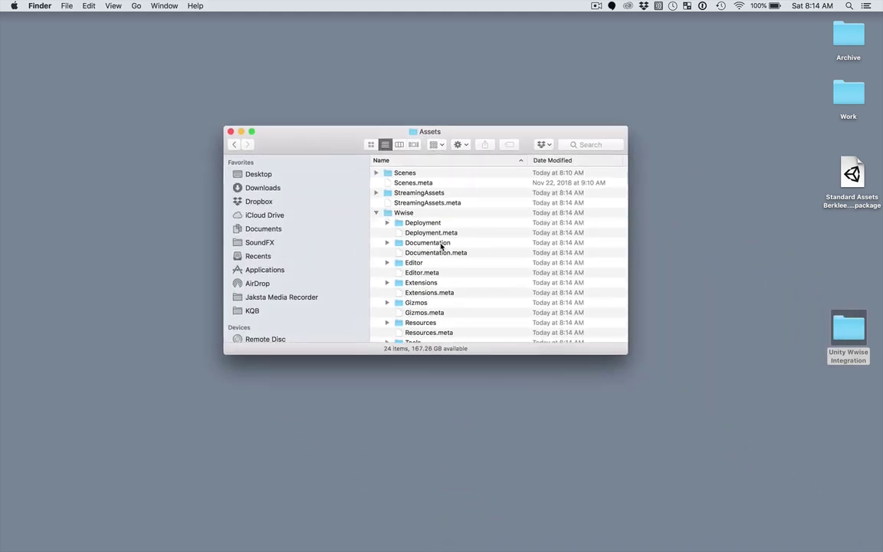
{"action": "scroll", "coordinate": [442, 259], "scroll_direction": "down", "scroll_amount": 1}
{"action": "scroll", "coordinate": [442, 259], "scroll_direction": "down", "scroll_amount": 3}
{"action": "scroll", "coordinate": [442, 259], "scroll_direction": "up", "scroll_amount": 5}
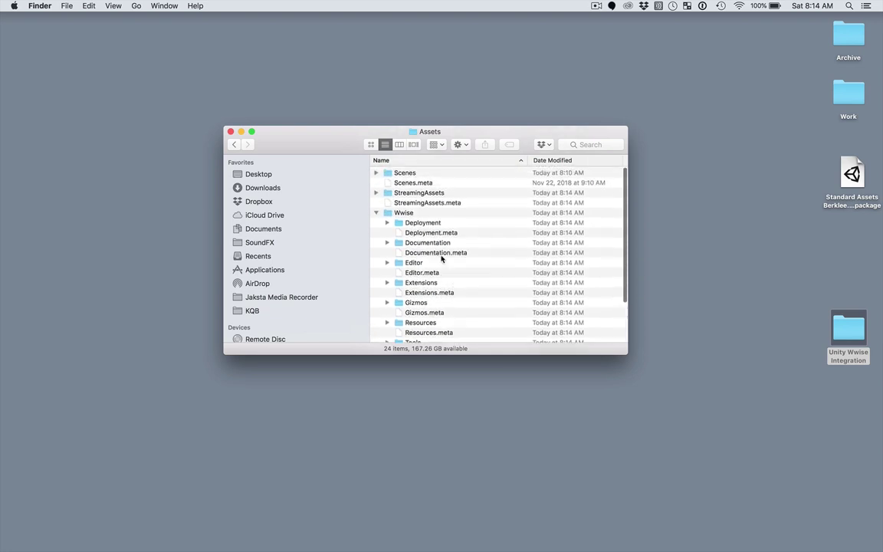
{"action": "scroll", "coordinate": [441, 259], "scroll_direction": "down", "scroll_amount": 3}
{"action": "scroll", "coordinate": [442, 256], "scroll_direction": "up", "scroll_amount": 3}
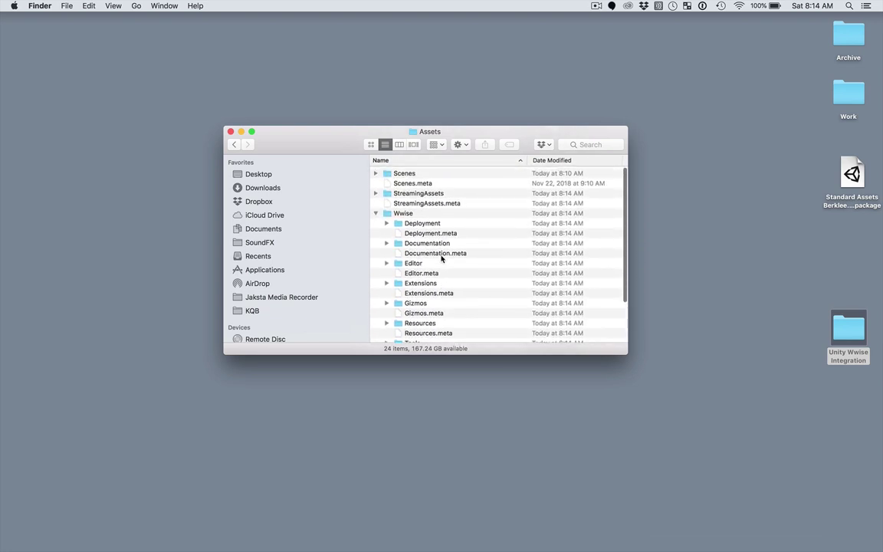
{"action": "left_click", "coordinate": [376, 214]}
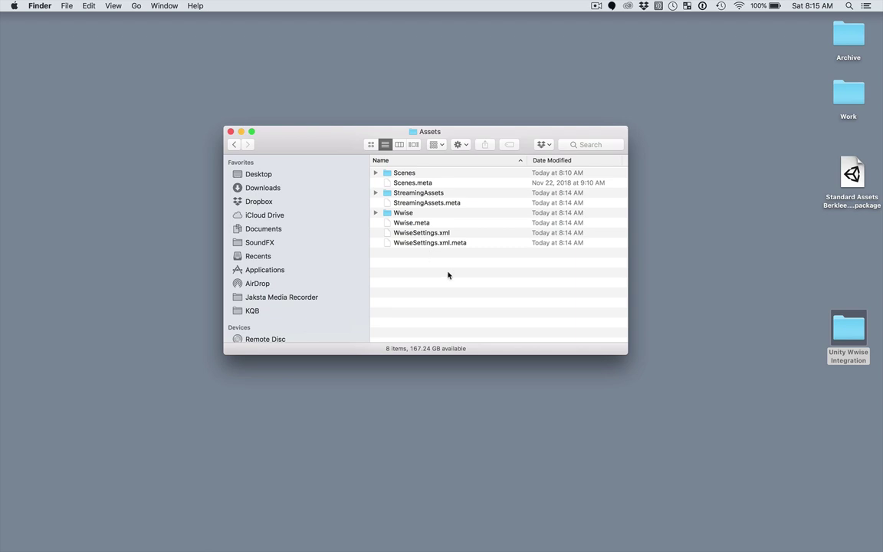
- Go back to the Unity Wwise Integration folder, check the contents of Wwise Branching Project, and close the Finder window
{"action": "key", "text": "super+Up"}
{"action": "key", "text": "super+Up"}
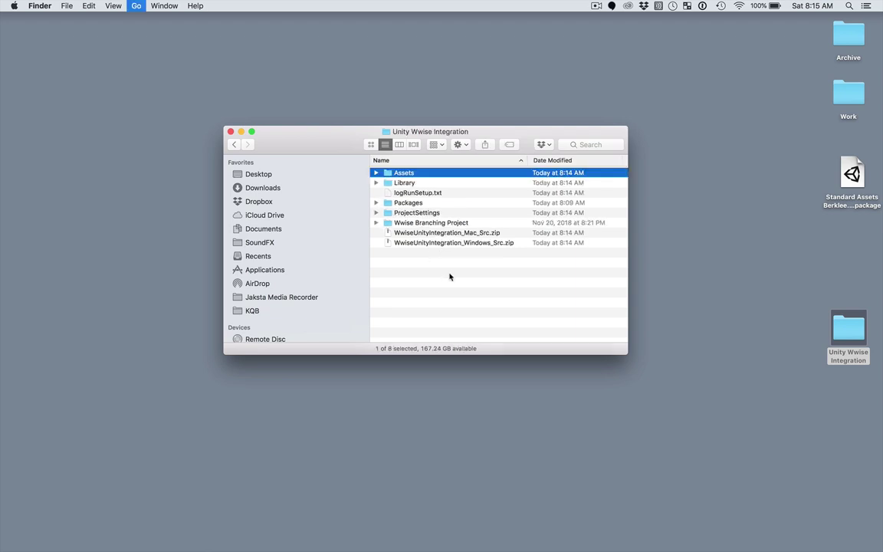
{"action": "key", "text": "super+Down"}
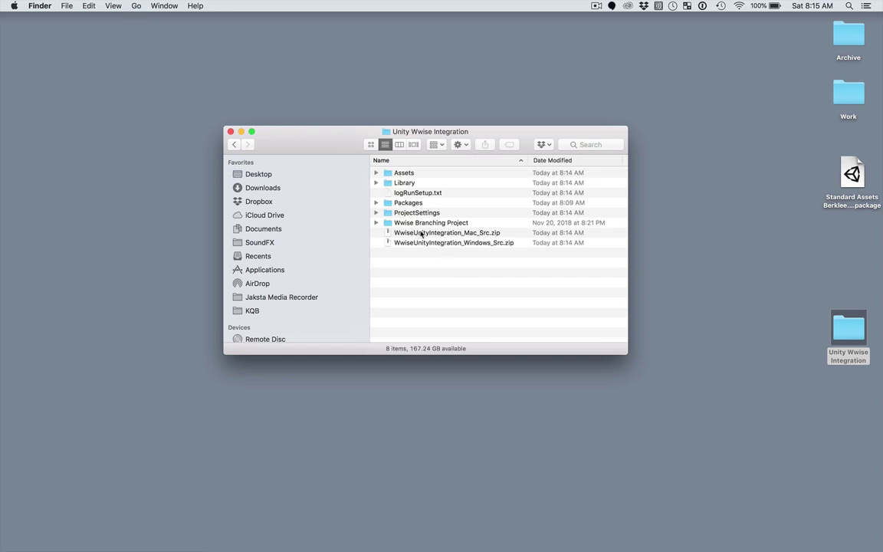
{"action": "left_click", "coordinate": [439, 223]}
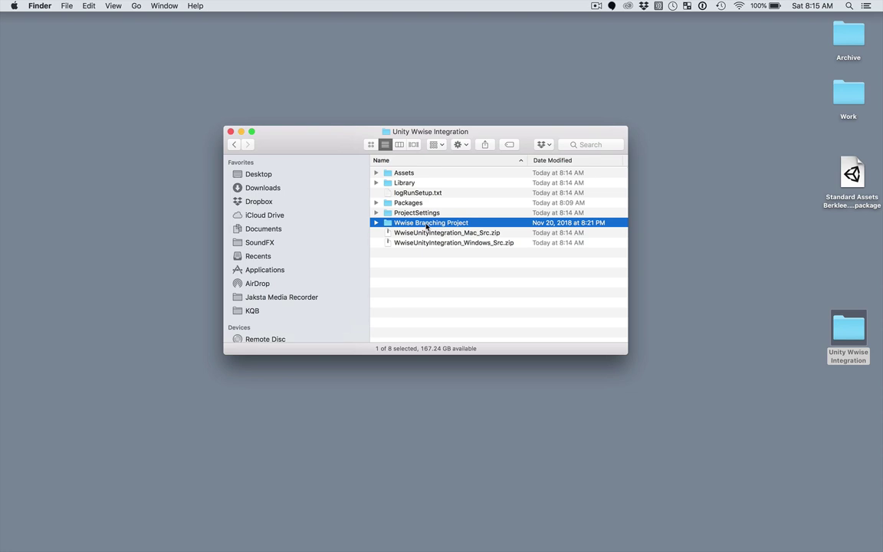
{"action": "double_click", "coordinate": [427, 224]}
{"action": "scroll", "coordinate": [421, 205], "scroll_direction": "down", "scroll_amount": 5}
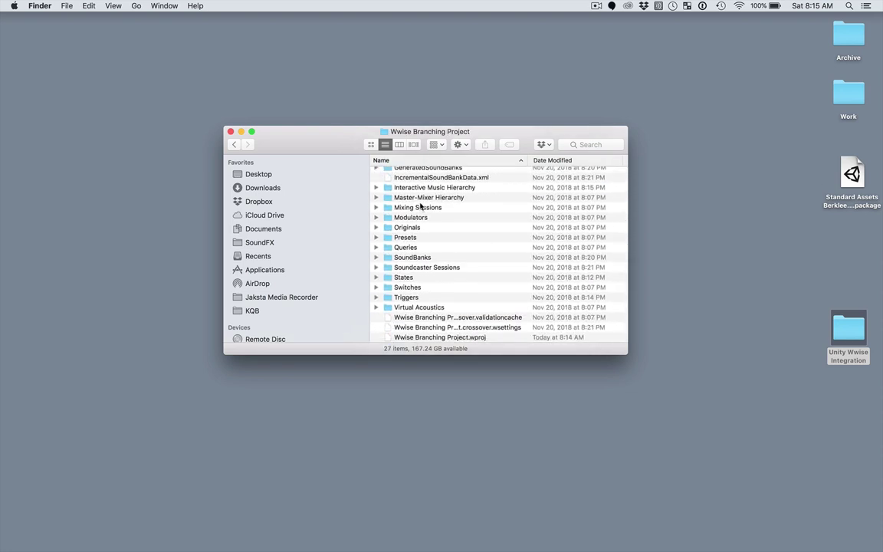
{"action": "scroll", "coordinate": [421, 205], "scroll_direction": "up", "scroll_amount": 5}
{"action": "key", "text": "super+w"}
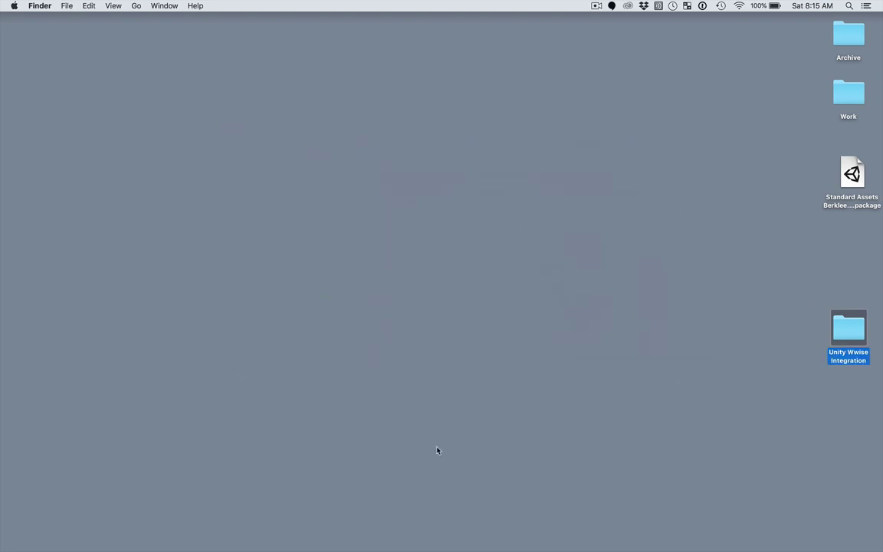
- Launch Unity, dismiss the ScreenFlow notice, and open the Unity Wwise Integration project
{"action": "left_click", "coordinate": [505, 527]}
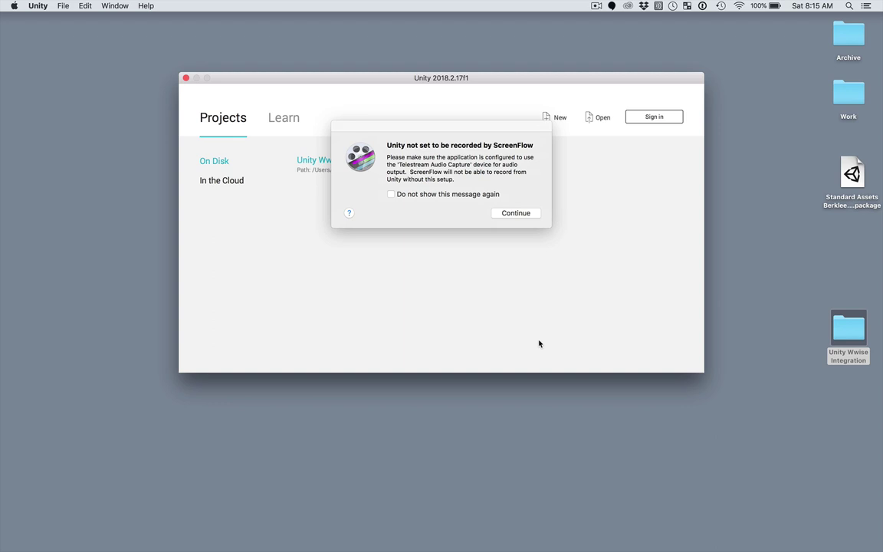
{"action": "left_click", "coordinate": [518, 213]}
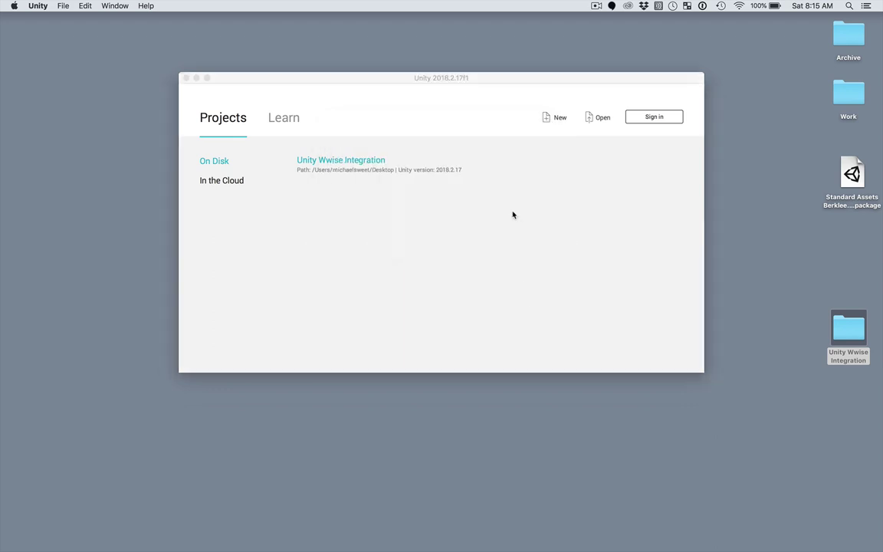
{"action": "left_click", "coordinate": [328, 163]}
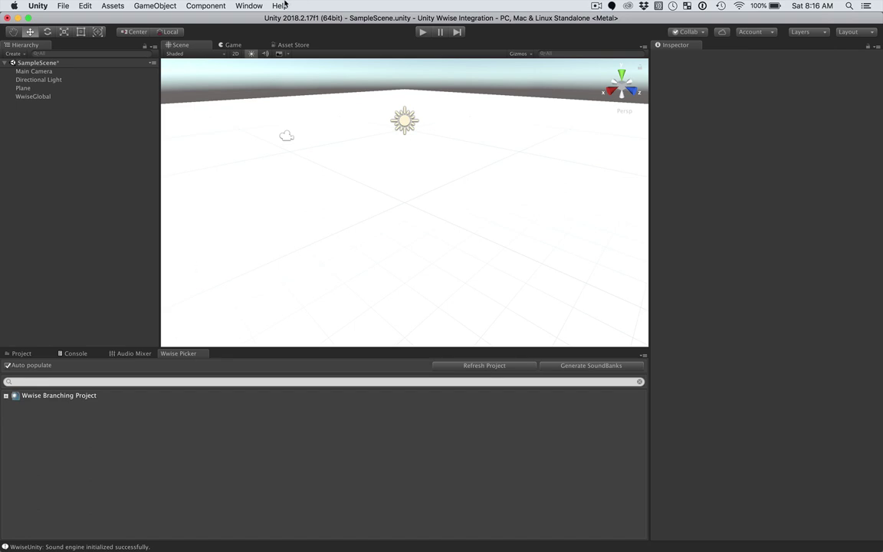
- Expand the Default Work Unit under Events of Wwise Branching Project in the Wwise Picker and review its events
{"action": "left_click", "coordinate": [251, 6]}
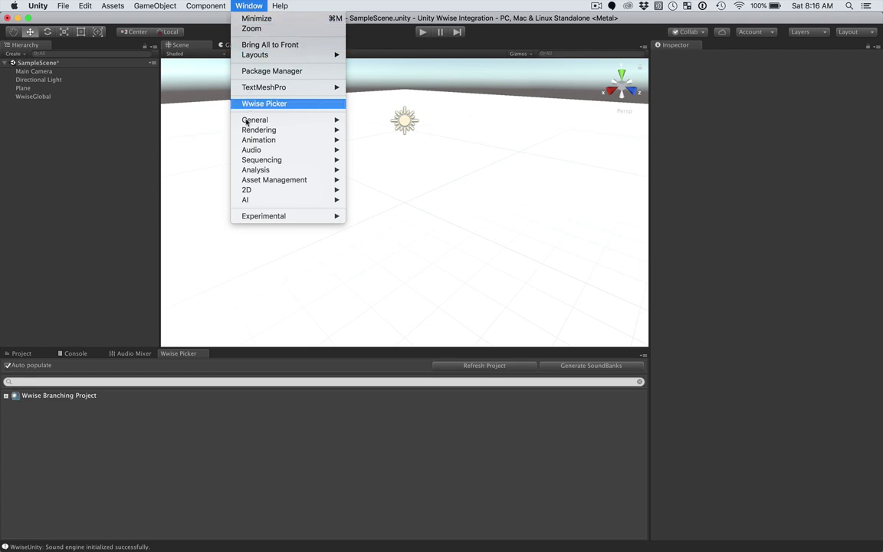
{"action": "left_click", "coordinate": [205, 419]}
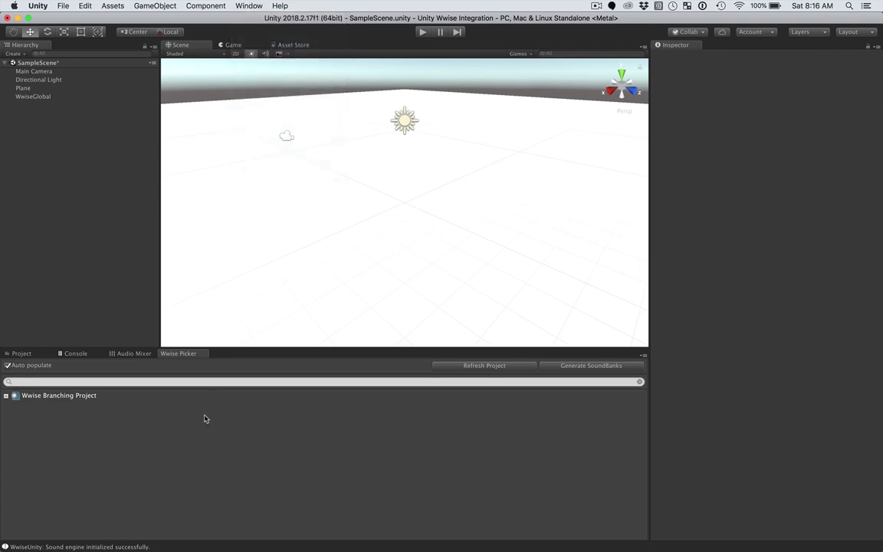
{"action": "left_click", "coordinate": [6, 395]}
{"action": "left_click", "coordinate": [13, 404]}
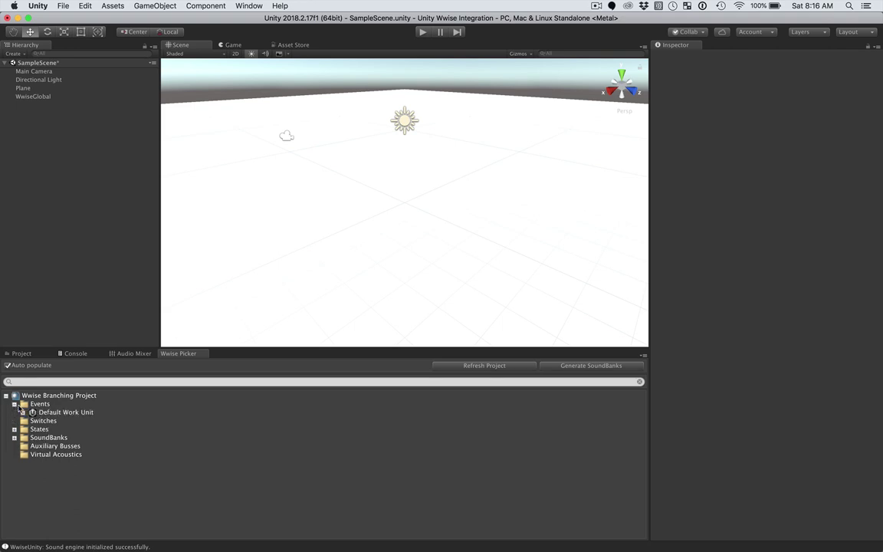
{"action": "left_click", "coordinate": [23, 413]}
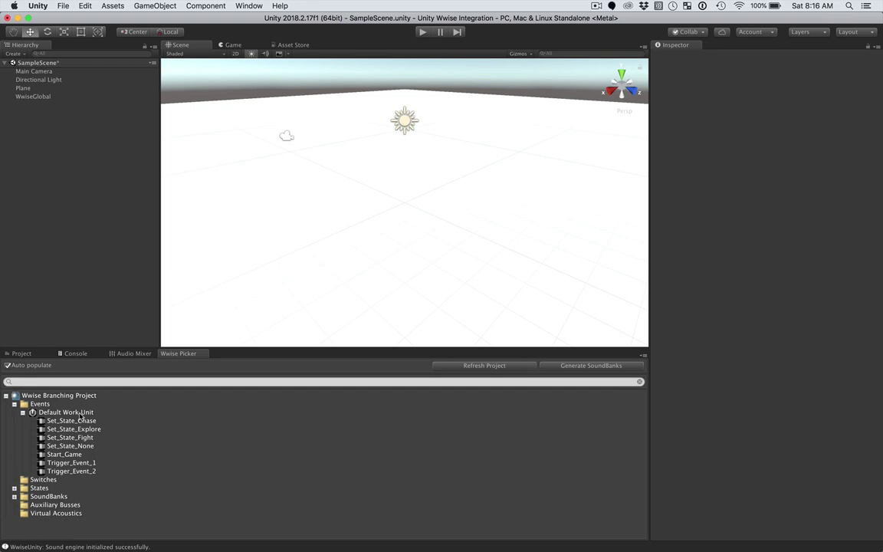
{"action": "left_click", "coordinate": [66, 455]}
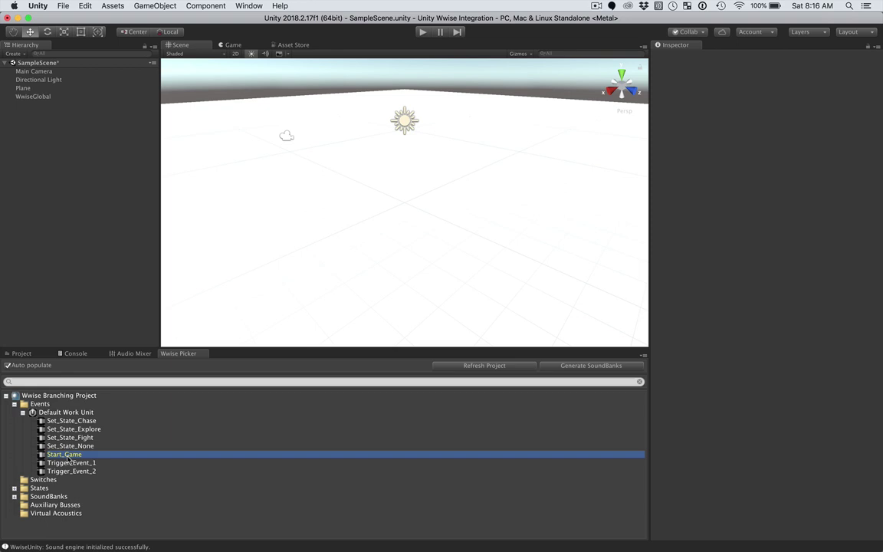
{"action": "left_click", "coordinate": [97, 430]}
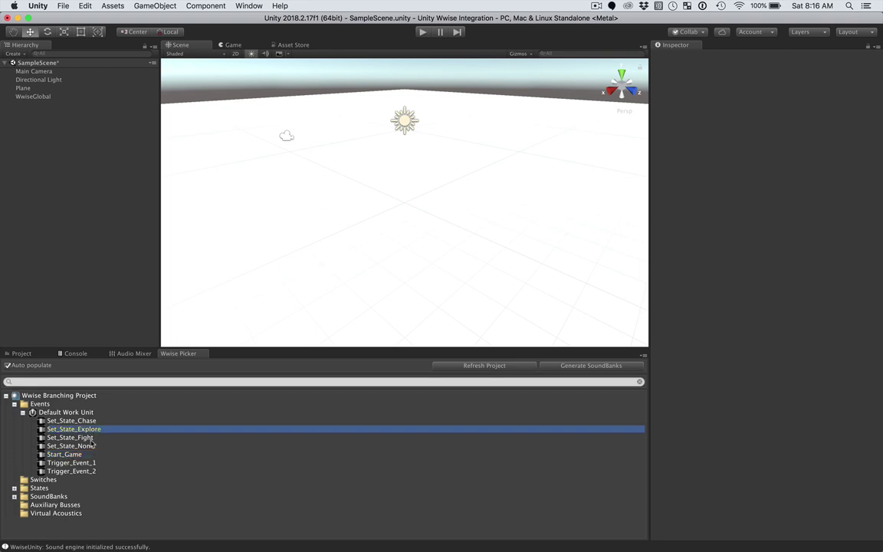
{"action": "left_click", "coordinate": [85, 463]}
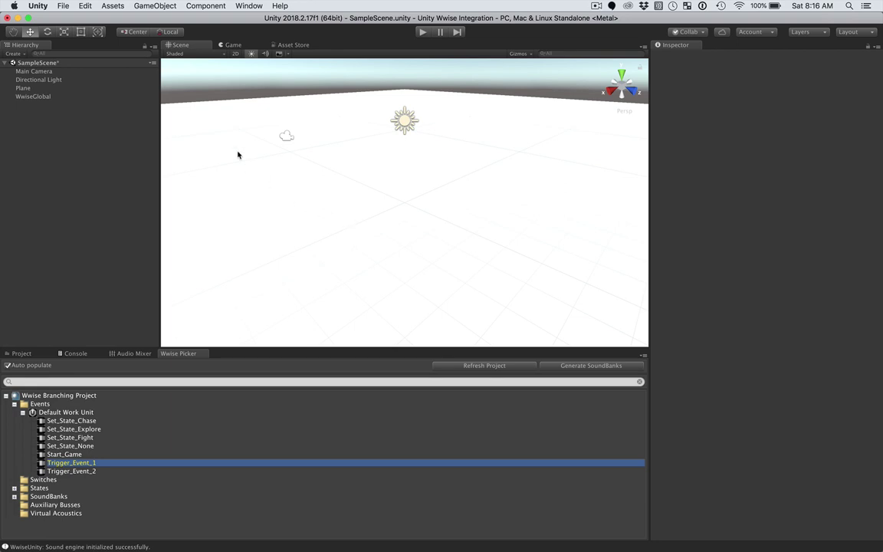
- Import the custom package Standard Assets Berklee.unitypackage from the Desktop with all its items included
{"action": "left_click", "coordinate": [103, 5]}
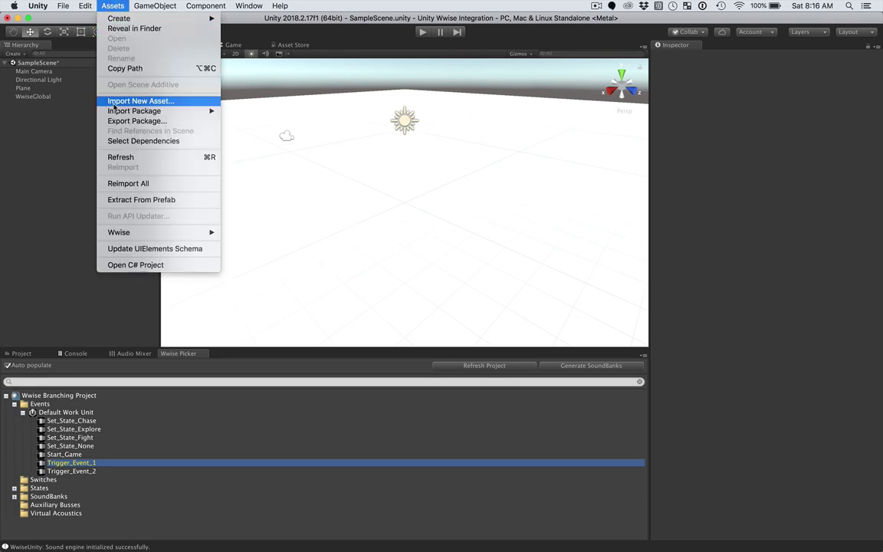
{"action": "mouse_move", "coordinate": [195, 115]}
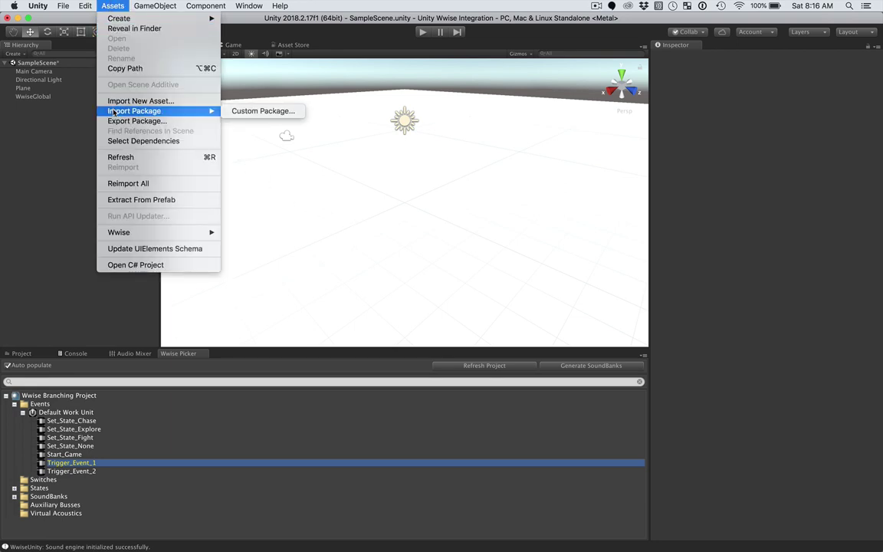
{"action": "left_click", "coordinate": [262, 110]}
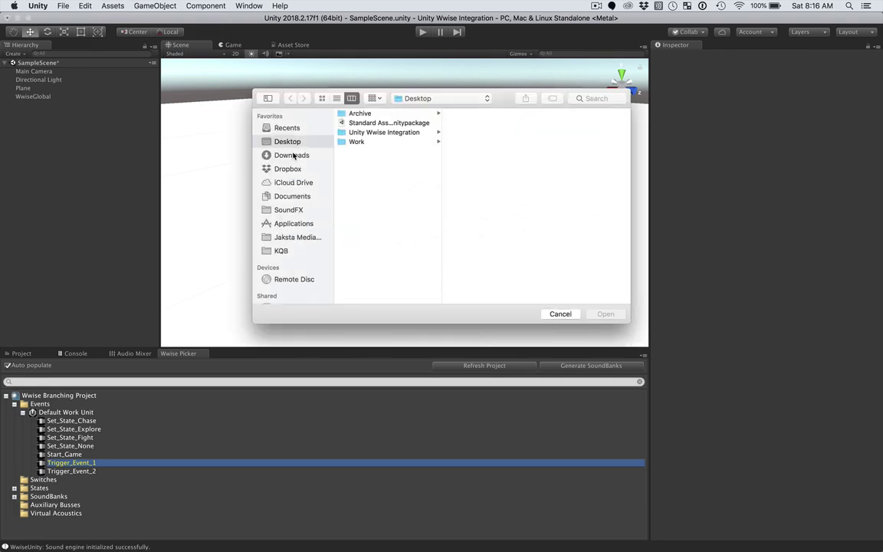
{"action": "left_click", "coordinate": [367, 125]}
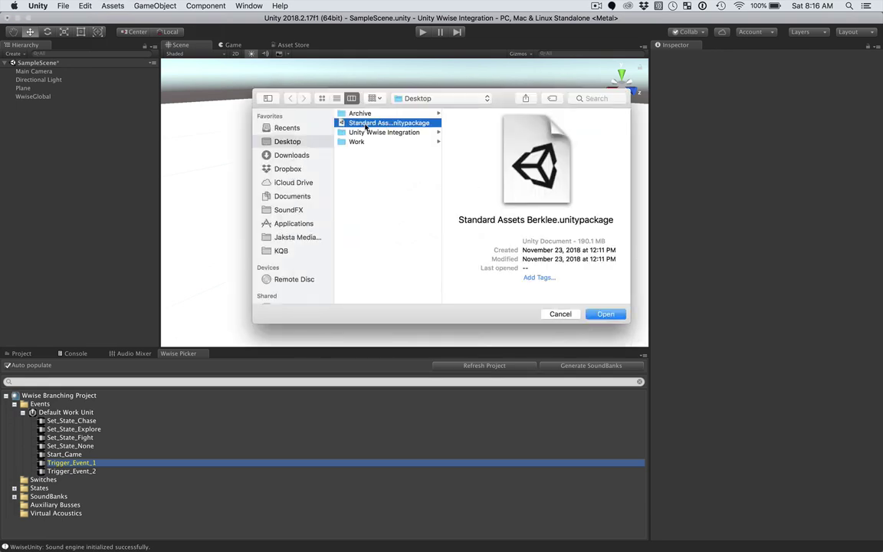
{"action": "left_click", "coordinate": [606, 314]}
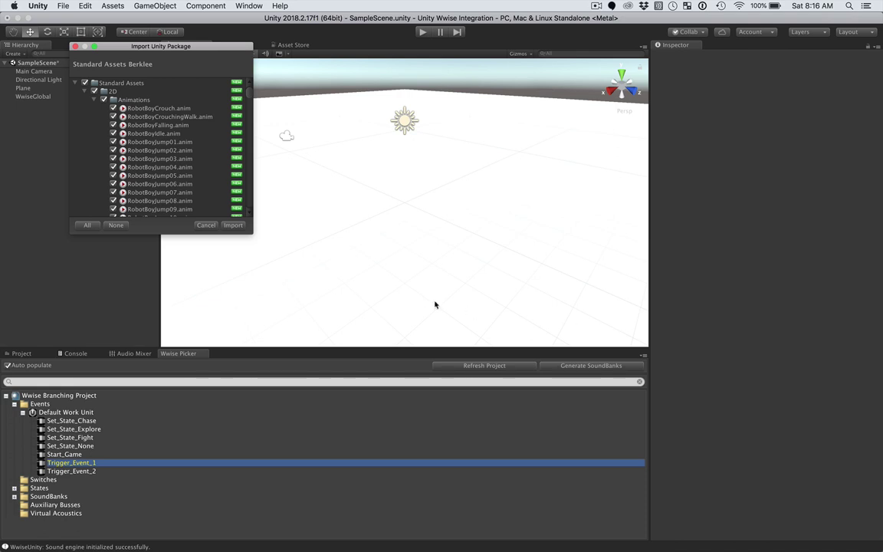
{"action": "left_click", "coordinate": [233, 225]}
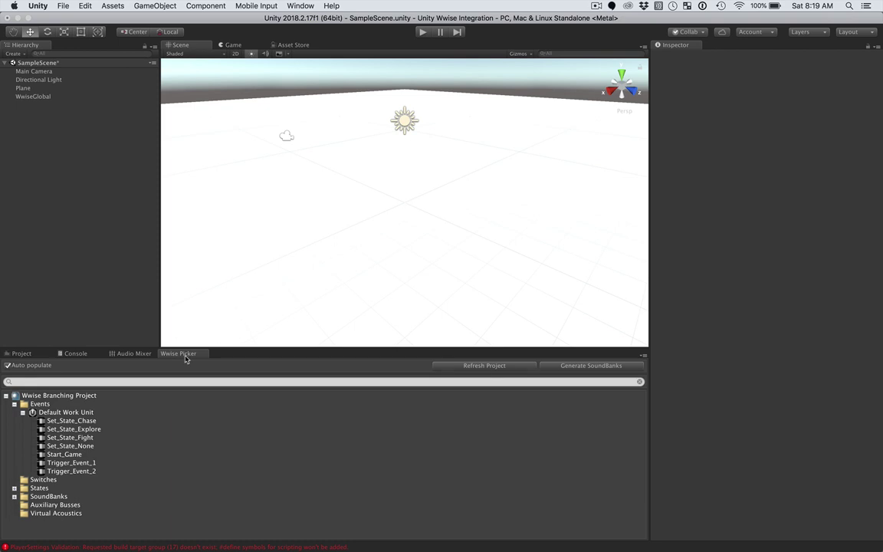
- Search the application's commands for "wwise", review the Wwise Settings for project path, application and SoundBanks, and accept them
{"action": "left_click", "coordinate": [328, 6]}
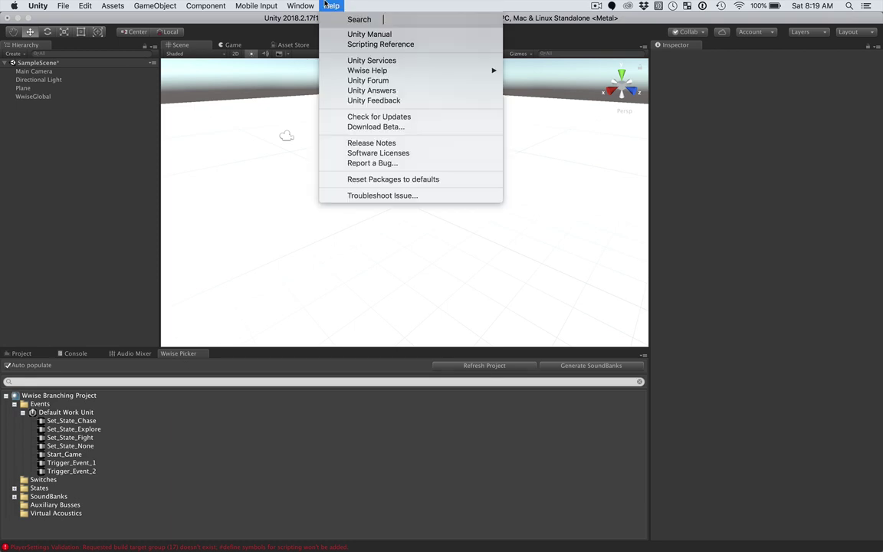
{"action": "type", "text": "wwis"}
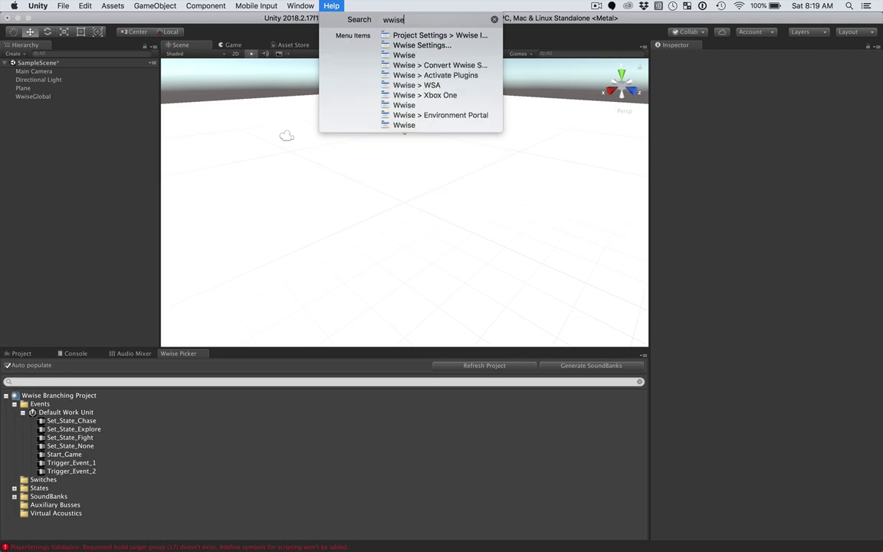
{"action": "type", "text": "e"}
{"action": "mouse_move", "coordinate": [412, 48]}
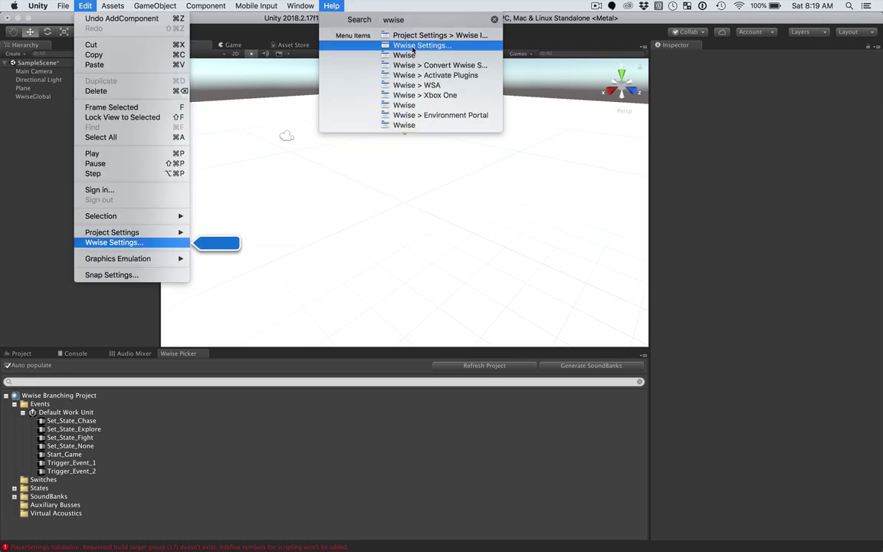
{"action": "left_click", "coordinate": [412, 47]}
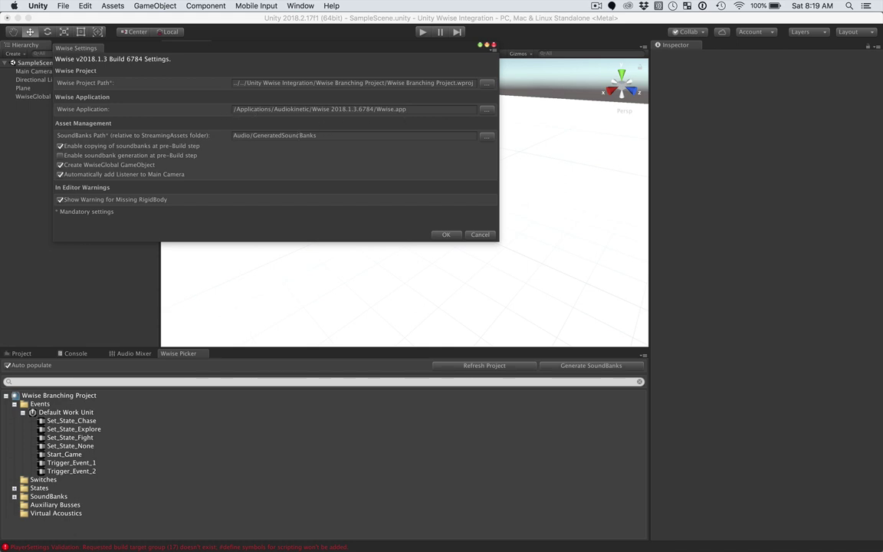
{"action": "left_click", "coordinate": [447, 235]}
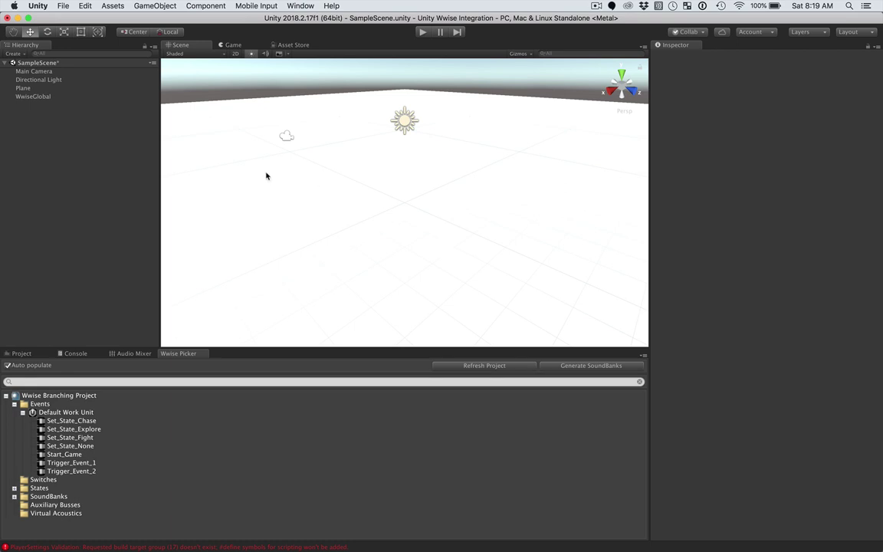
- Save the scene and inspect the components of the WwiseGlobal and Main Camera objects
{"action": "left_click", "coordinate": [27, 98]}
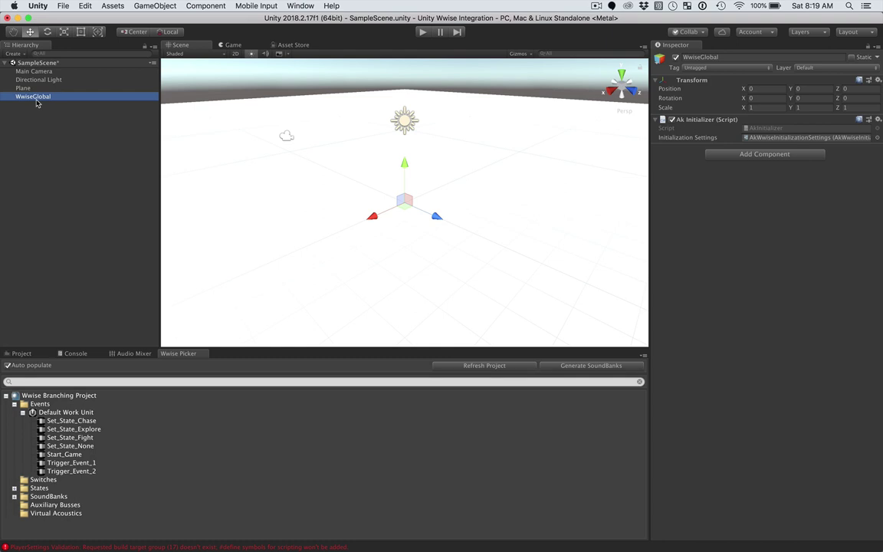
{"action": "key", "text": "super+s"}
{"action": "left_click", "coordinate": [56, 73]}
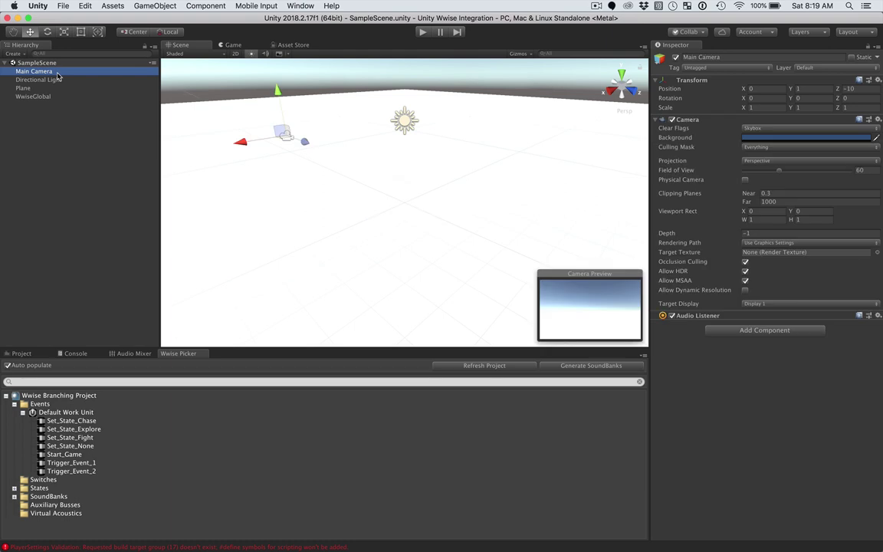
{"action": "left_click", "coordinate": [34, 97]}
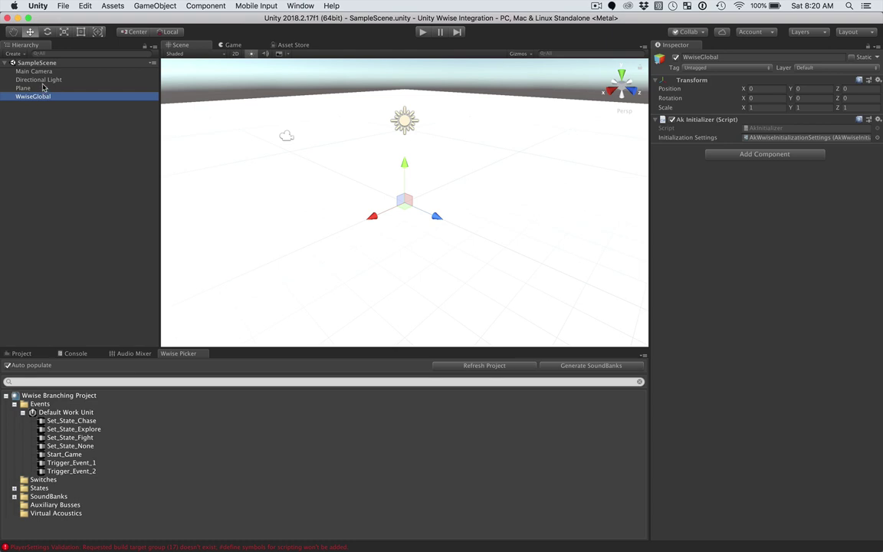
{"action": "left_click", "coordinate": [44, 72]}
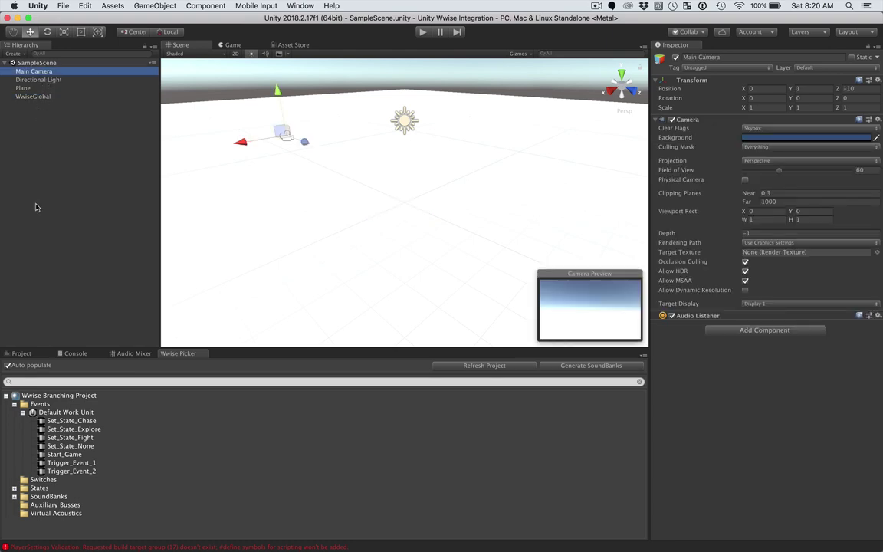
- Place the FPSController prefab from Standard Assets/Characters/FirstPersonCharacter/Prefabs on the plane and raise it to about Y 0.76
{"action": "left_click", "coordinate": [25, 353]}
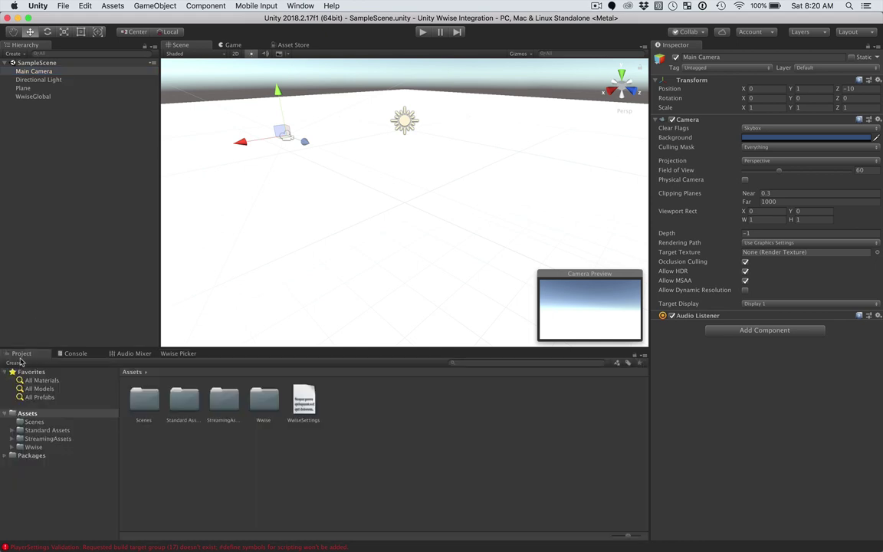
{"action": "double_click", "coordinate": [192, 403]}
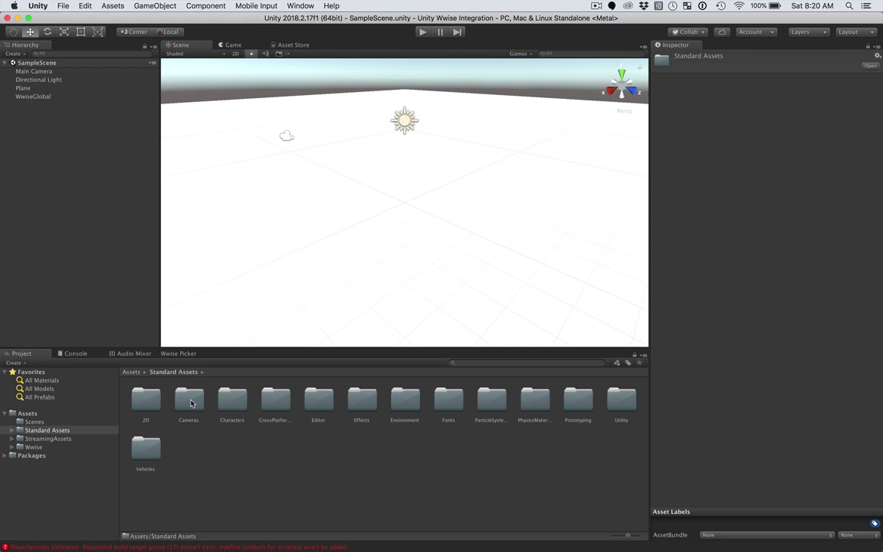
{"action": "double_click", "coordinate": [232, 400]}
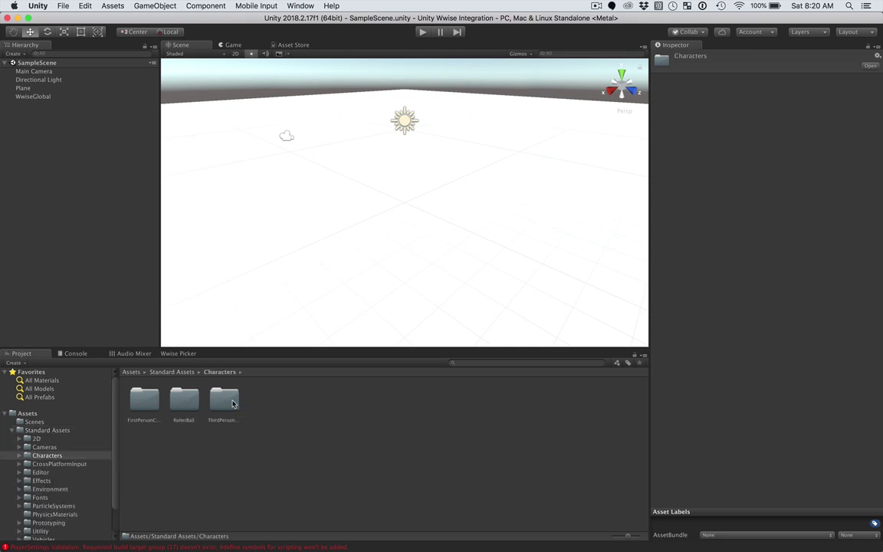
{"action": "double_click", "coordinate": [152, 402]}
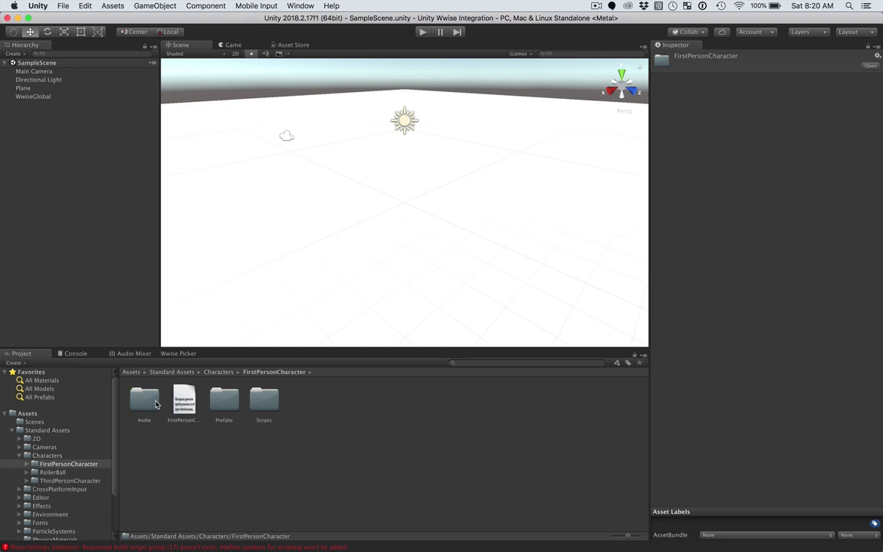
{"action": "double_click", "coordinate": [226, 397]}
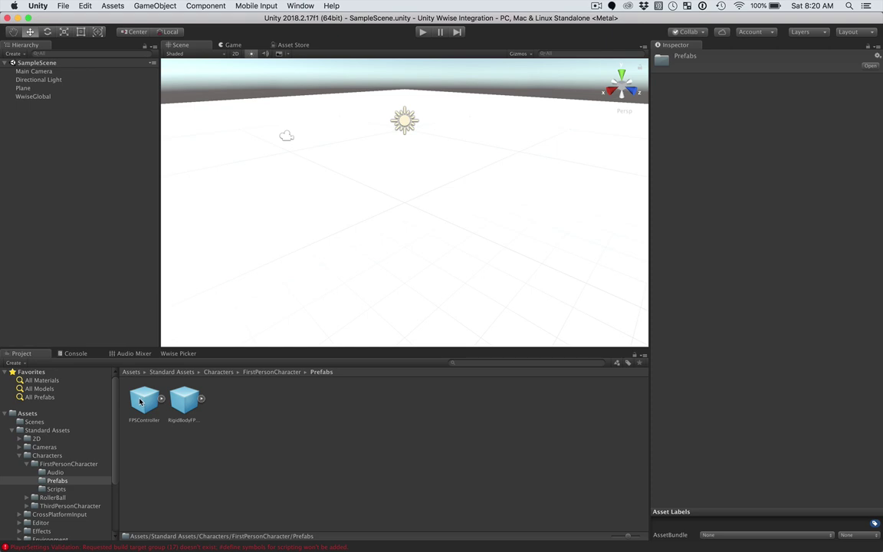
{"action": "left_click_drag", "start_coordinate": [141, 401], "coordinate": [359, 190]}
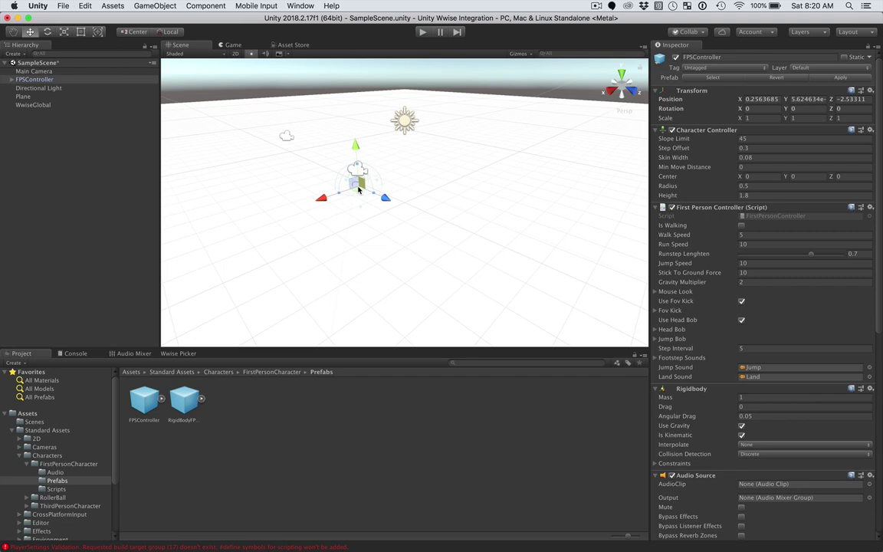
{"action": "left_click_drag", "start_coordinate": [356, 150], "coordinate": [356, 132]}
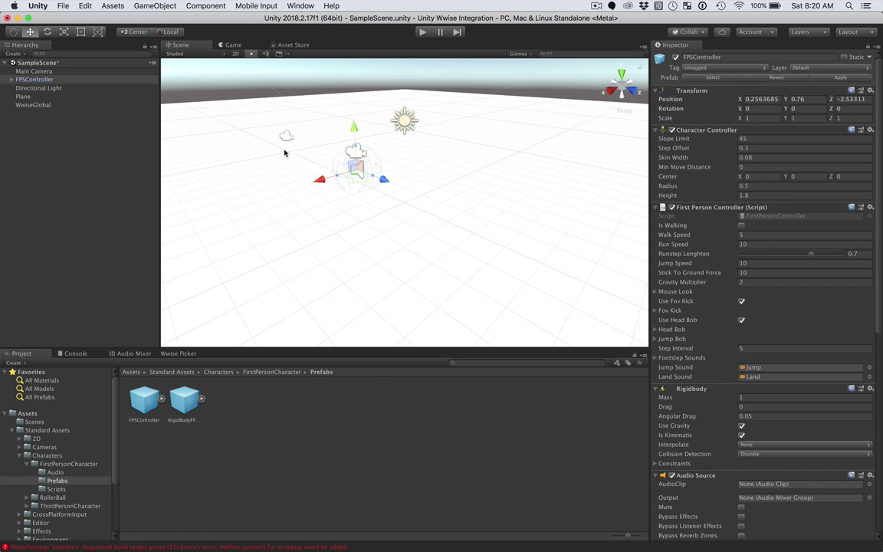
- Delete the Main Camera from the scene and play-test the first-person controller briefly before stopping the game
{"action": "left_click", "coordinate": [68, 70]}
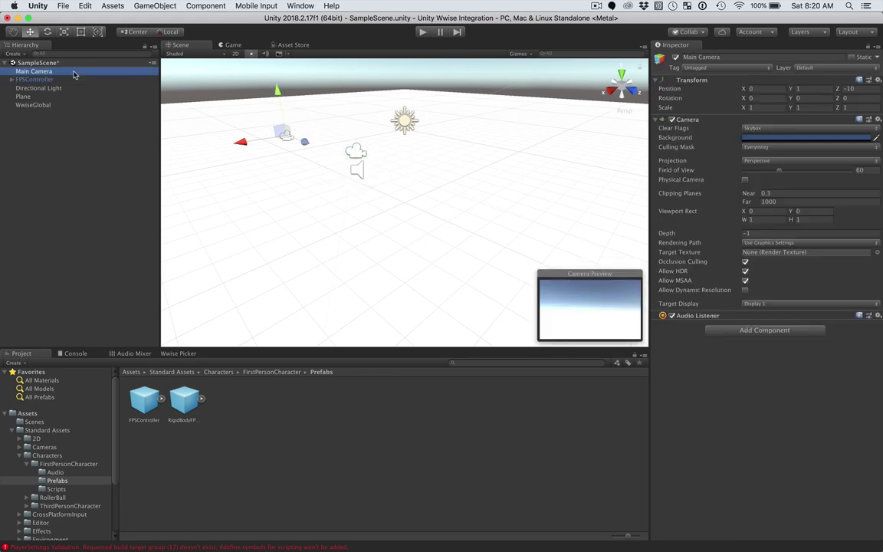
{"action": "right_click", "coordinate": [27, 73]}
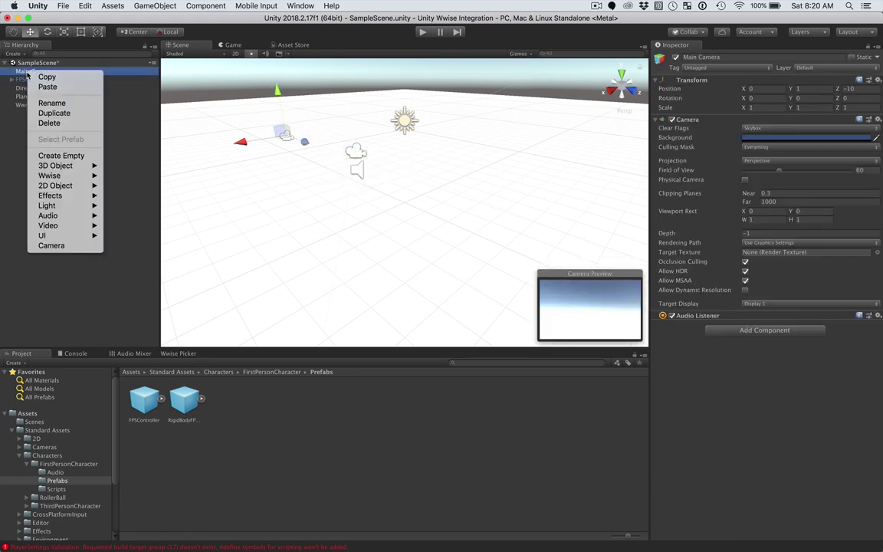
{"action": "left_click", "coordinate": [47, 123]}
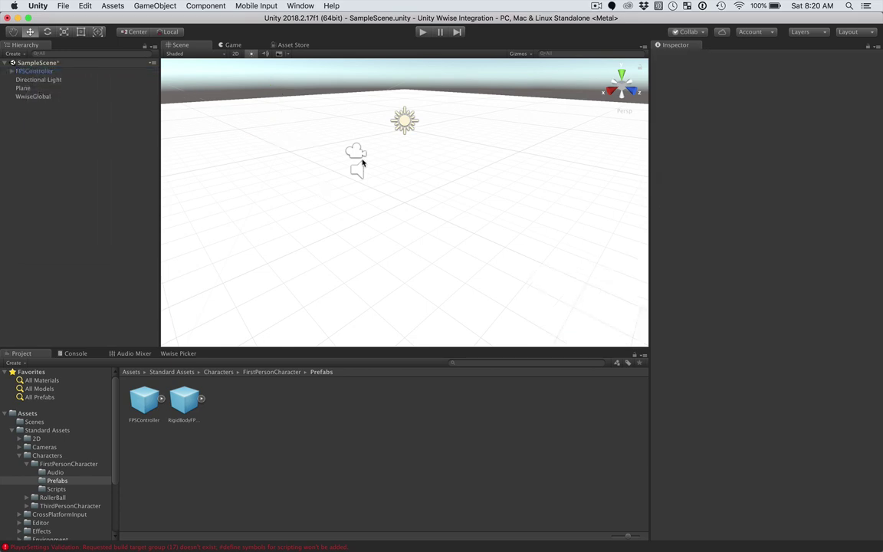
{"action": "left_click", "coordinate": [423, 32]}
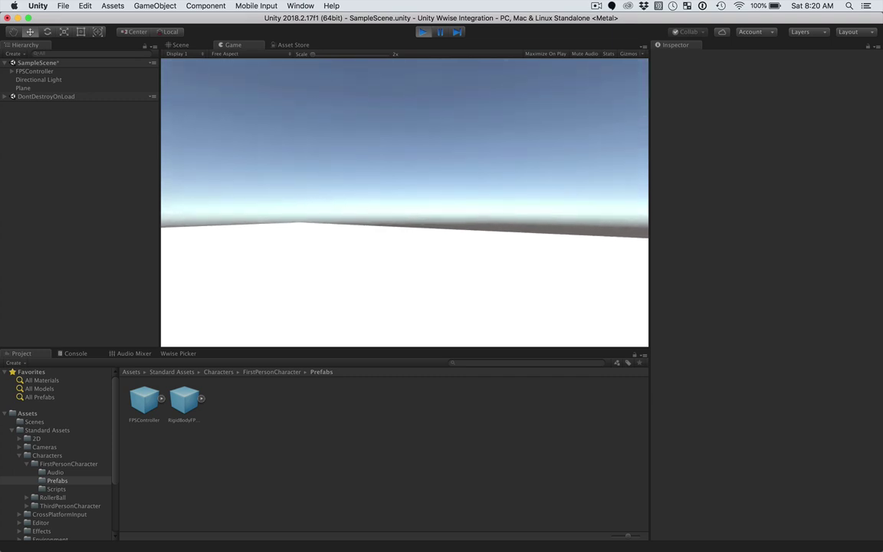
{"action": "left_click", "coordinate": [422, 32]}
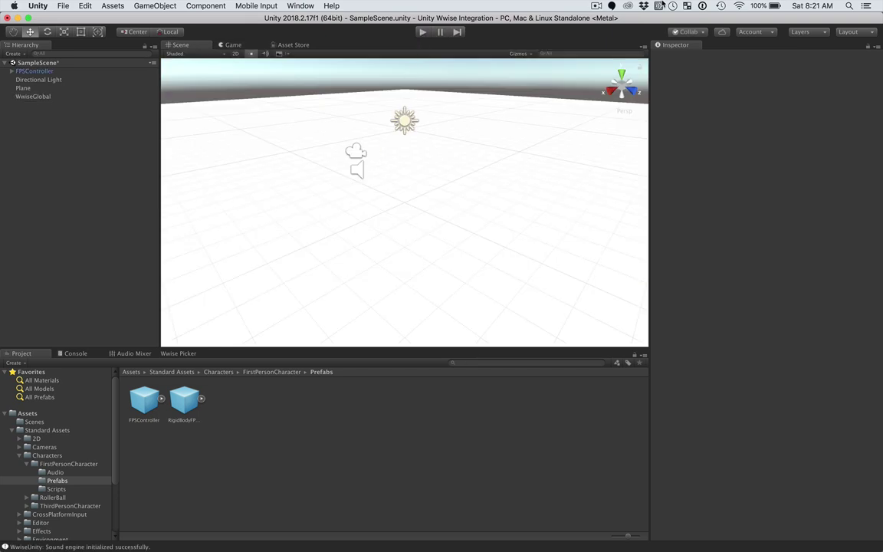
{"action": "left_click", "coordinate": [597, 5]}
{"action": "left_click", "coordinate": [610, 39]}
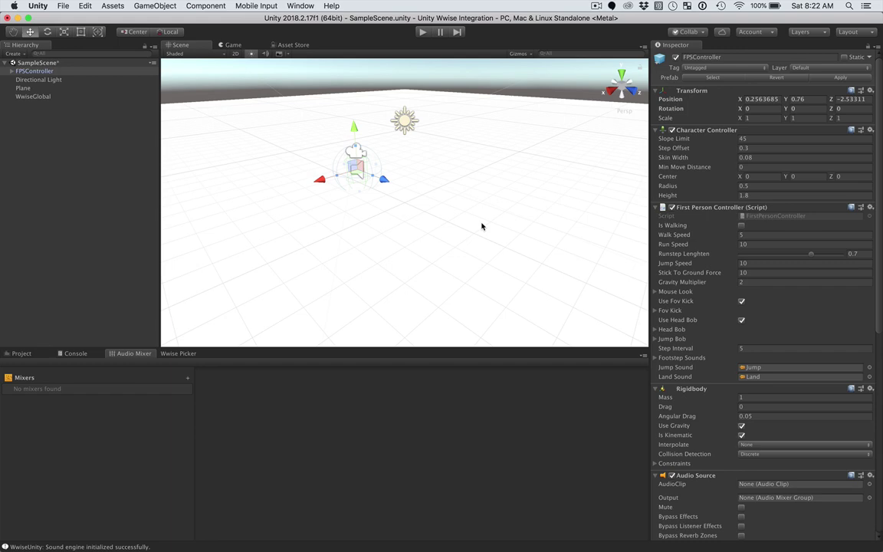
- Add a 3D cube to the scene, raise it to about Y 0.99, and move it to about Z 2.49
{"action": "left_click", "coordinate": [154, 6]}
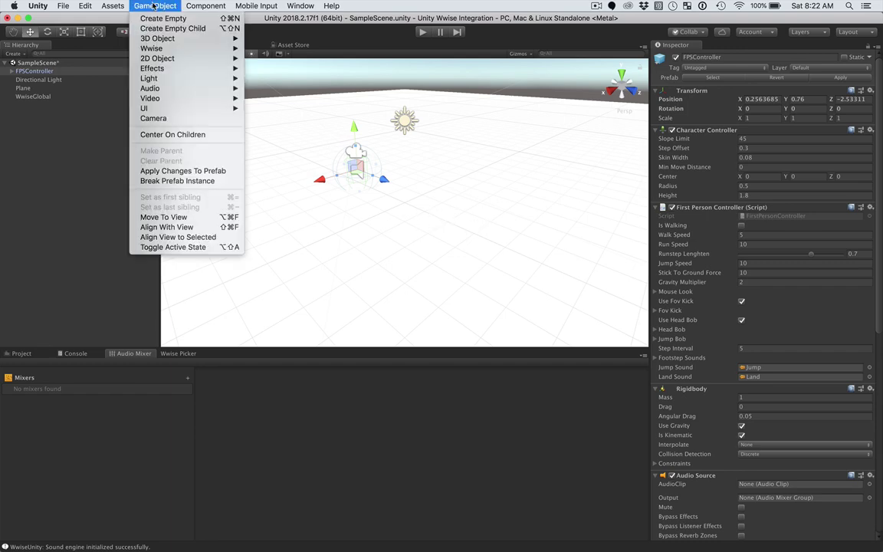
{"action": "mouse_move", "coordinate": [136, 38]}
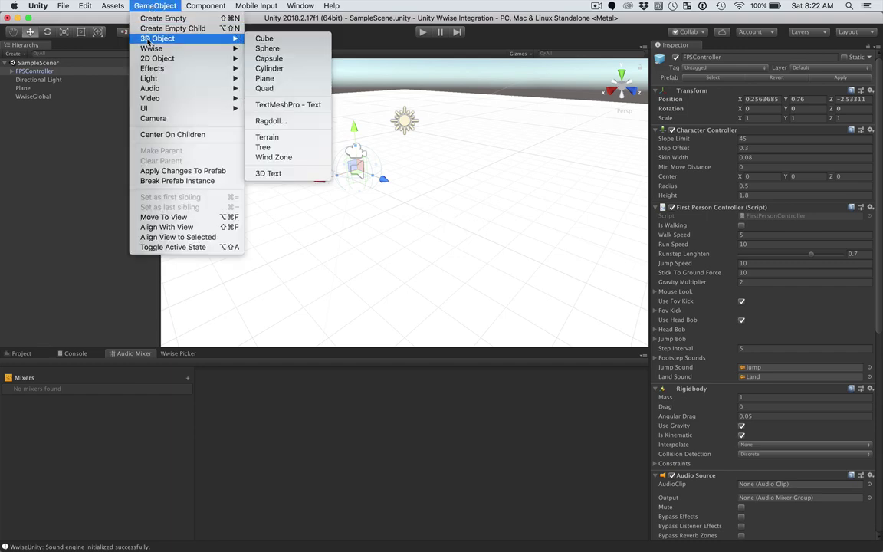
{"action": "left_click", "coordinate": [268, 41]}
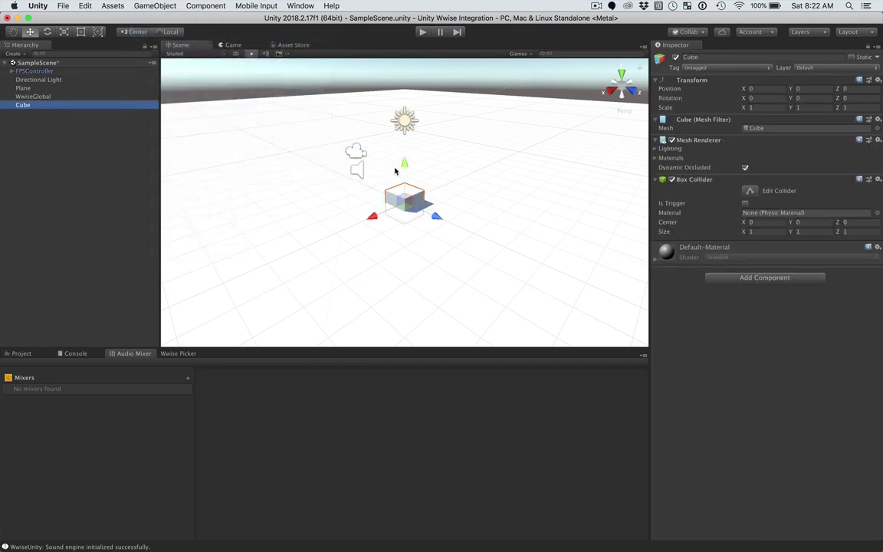
{"action": "left_click_drag", "start_coordinate": [404, 163], "coordinate": [407, 138]}
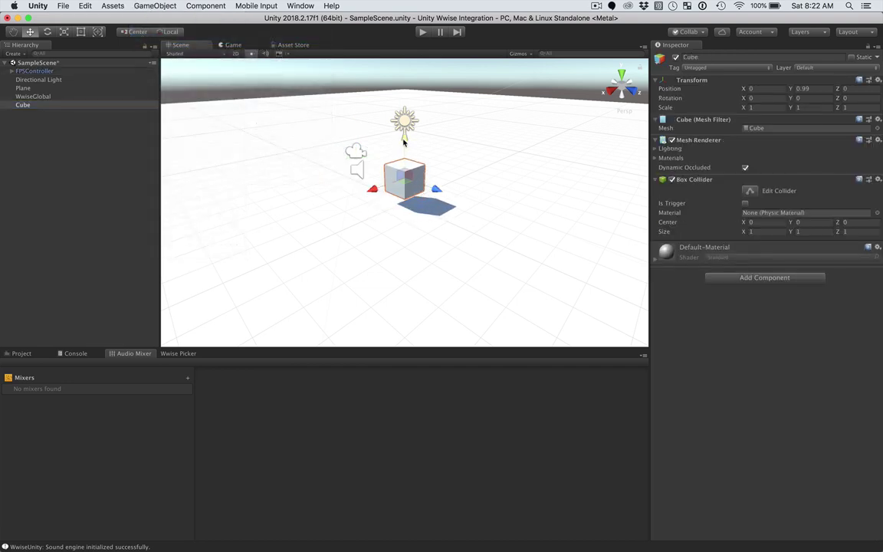
{"action": "left_click_drag", "start_coordinate": [458, 195], "coordinate": [508, 221]}
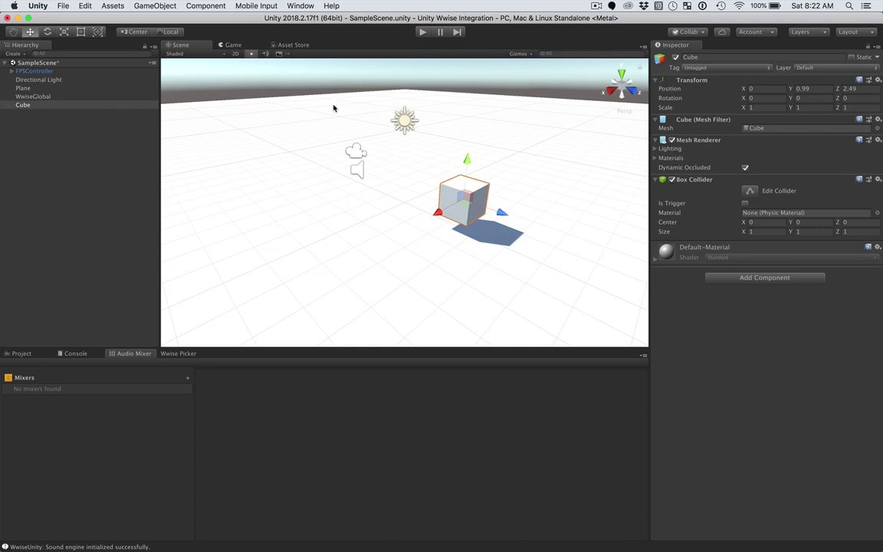
{"action": "left_click", "coordinate": [111, 5]}
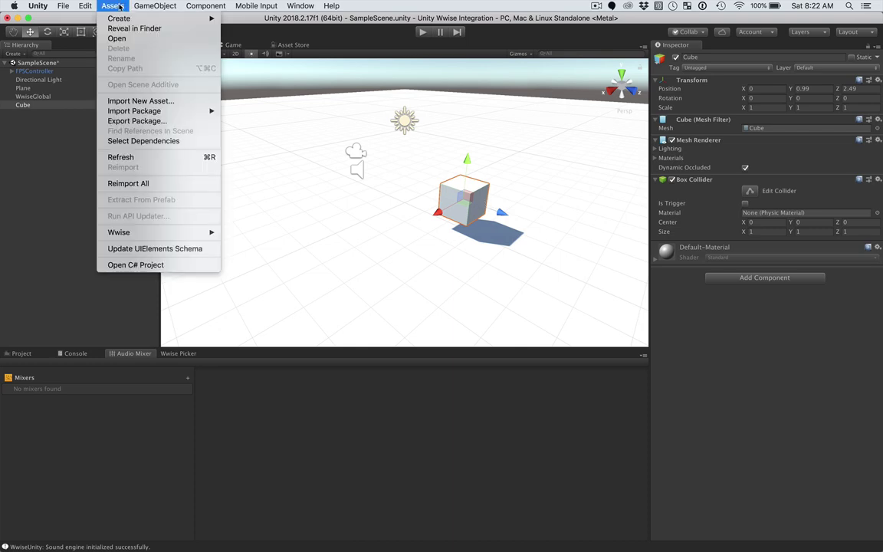
{"action": "mouse_move", "coordinate": [141, 18]}
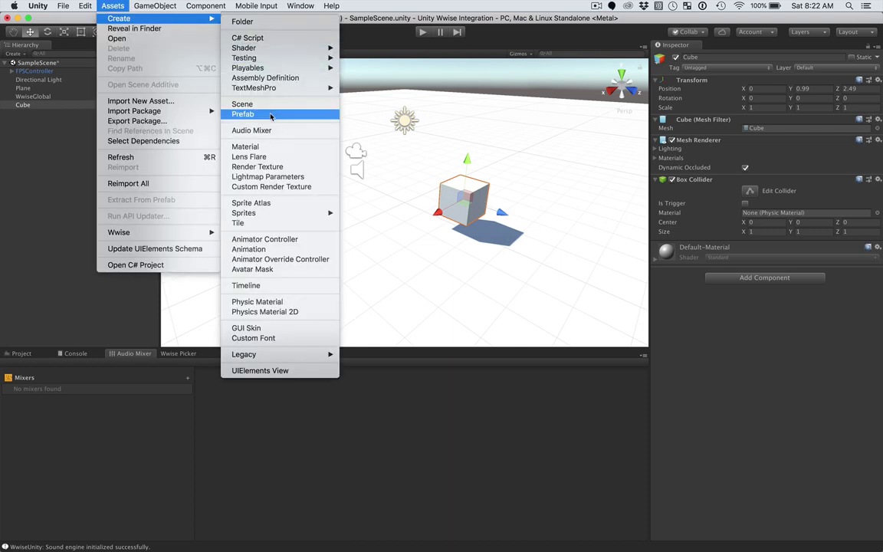
{"action": "mouse_move", "coordinate": [272, 70]}
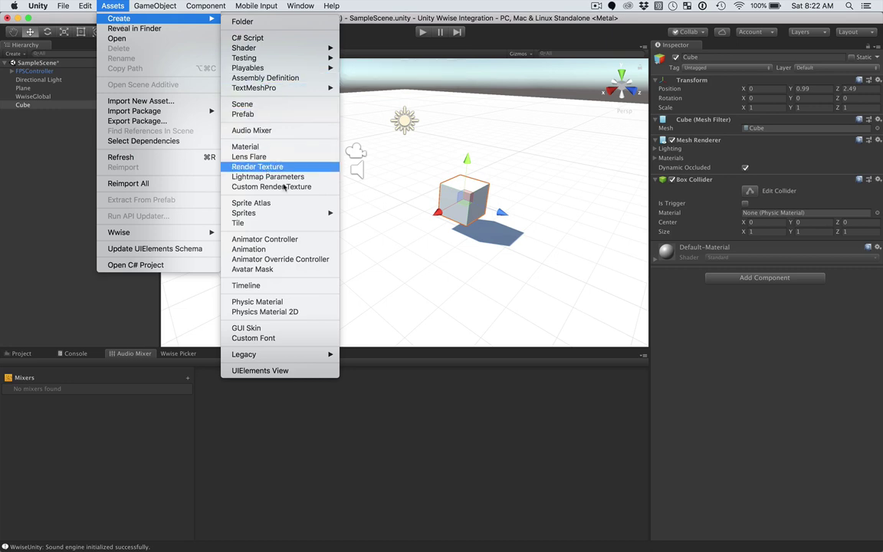
{"action": "left_click", "coordinate": [379, 250]}
{"action": "left_click", "coordinate": [379, 250]}
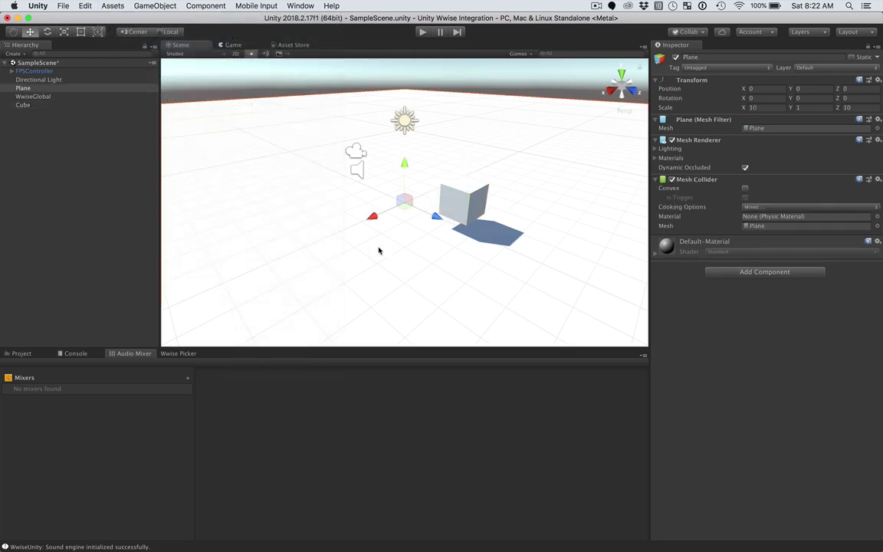
{"action": "left_click", "coordinate": [42, 121]}
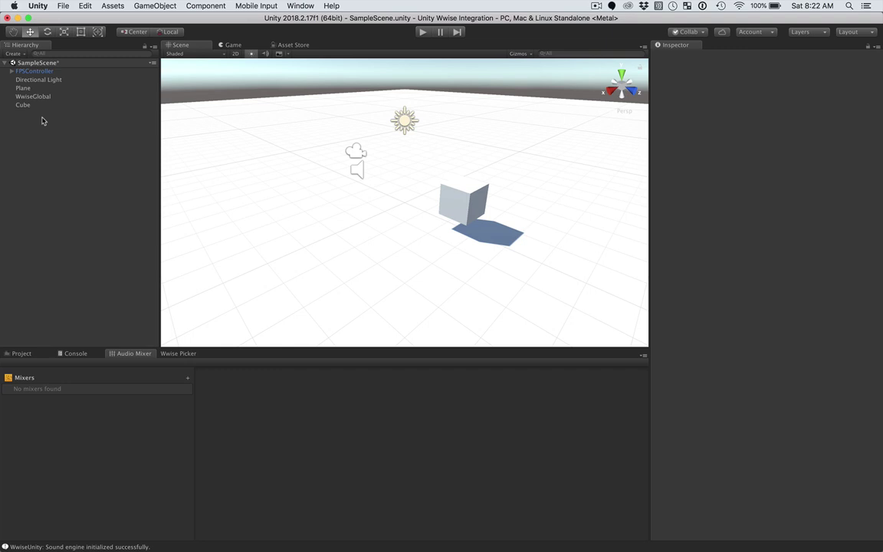
- Add a 3D sphere to the scene and move it to about X 5.91, Y 0.78, Z 1.884
{"action": "left_click", "coordinate": [146, 5]}
{"action": "mouse_move", "coordinate": [230, 39]}
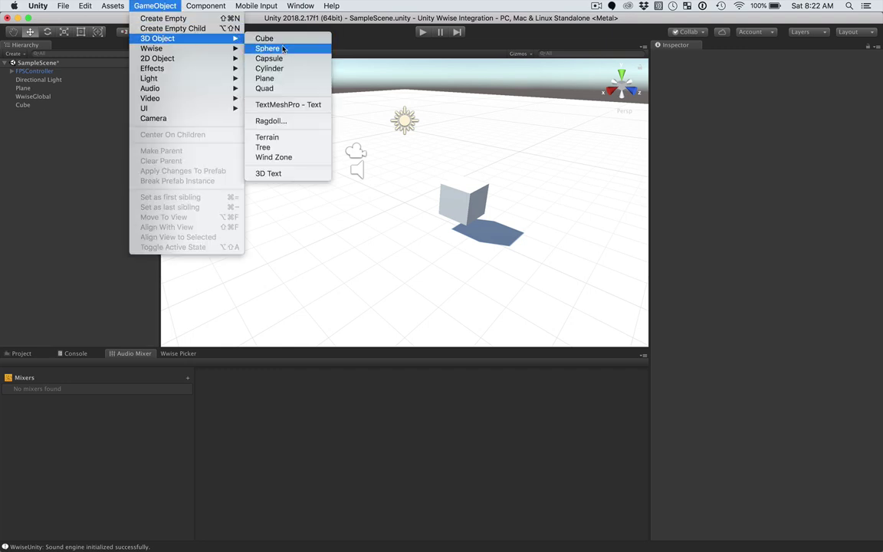
{"action": "left_click", "coordinate": [261, 48]}
{"action": "left_click_drag", "start_coordinate": [402, 169], "coordinate": [406, 148]}
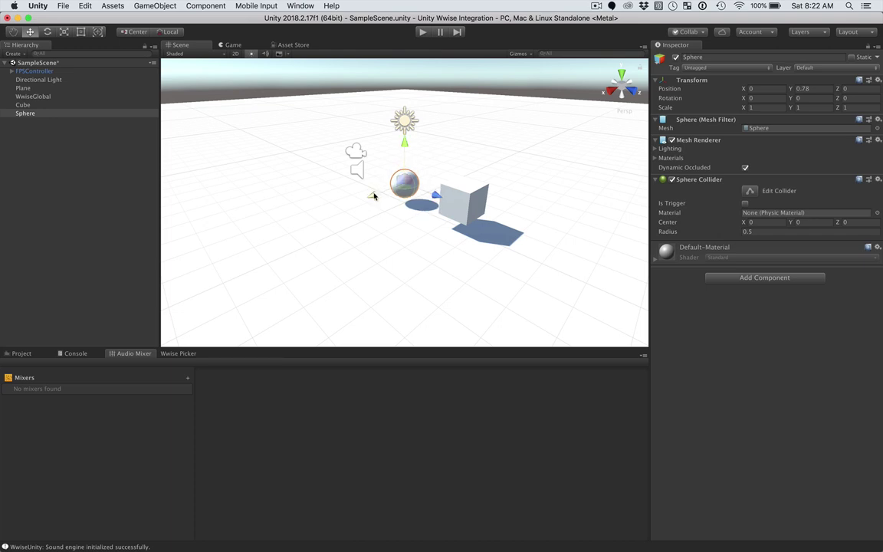
{"action": "left_click_drag", "start_coordinate": [372, 194], "coordinate": [168, 272]}
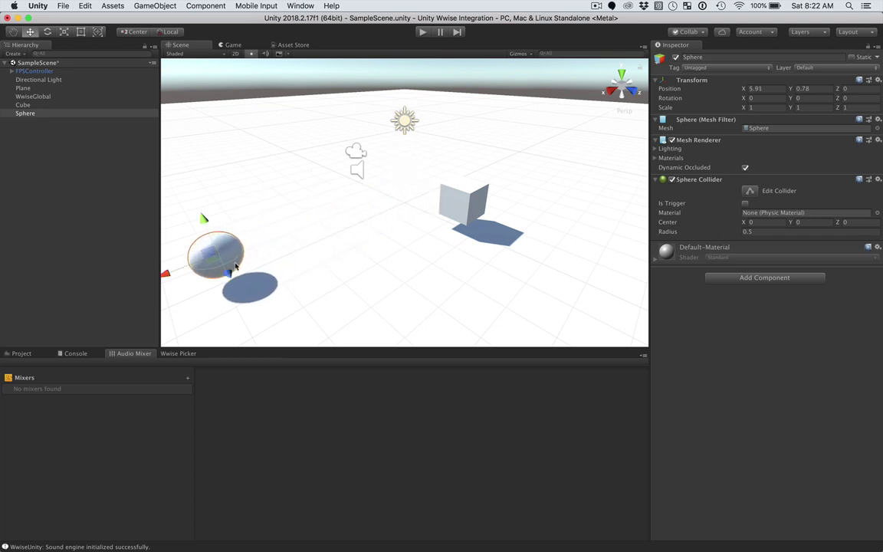
{"action": "left_click_drag", "start_coordinate": [232, 264], "coordinate": [260, 305]}
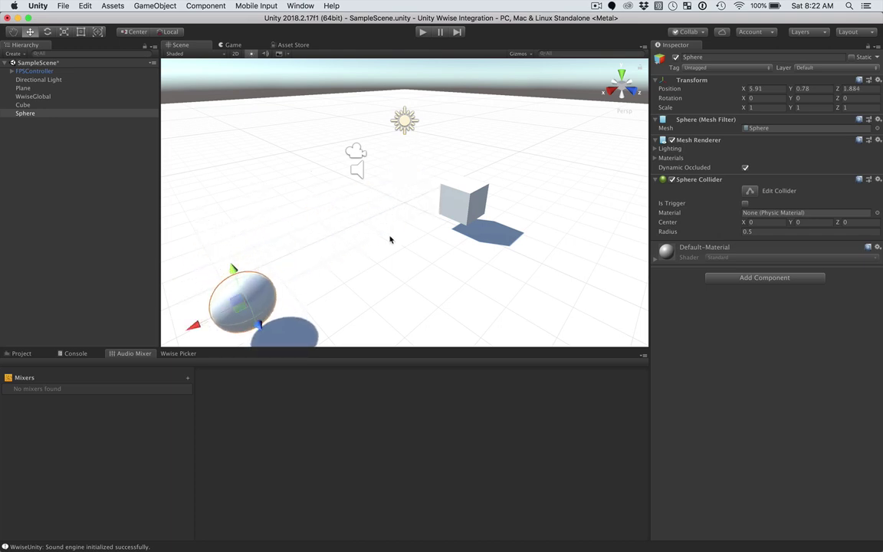
- Turn on Is Trigger for the cube's Box Collider and the sphere's Sphere Collider
{"action": "left_click", "coordinate": [466, 202]}
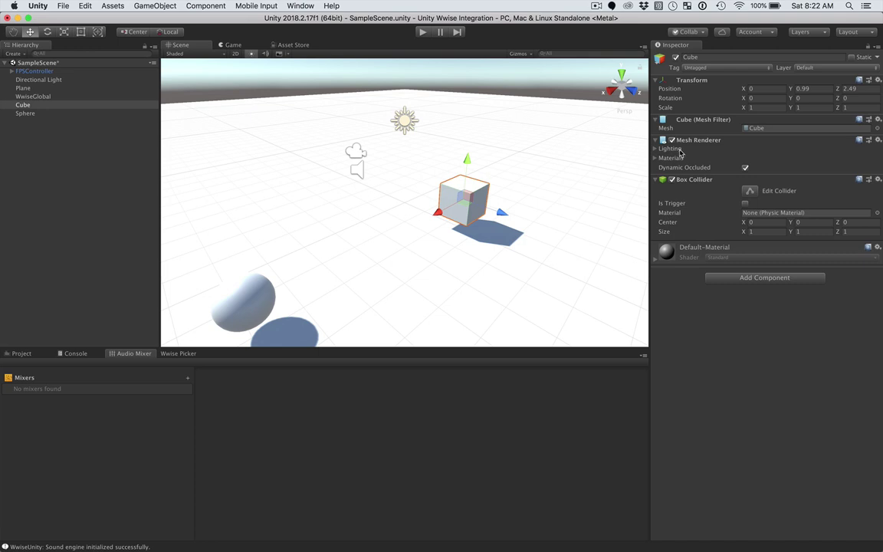
{"action": "left_click", "coordinate": [746, 204]}
{"action": "left_click", "coordinate": [25, 113]}
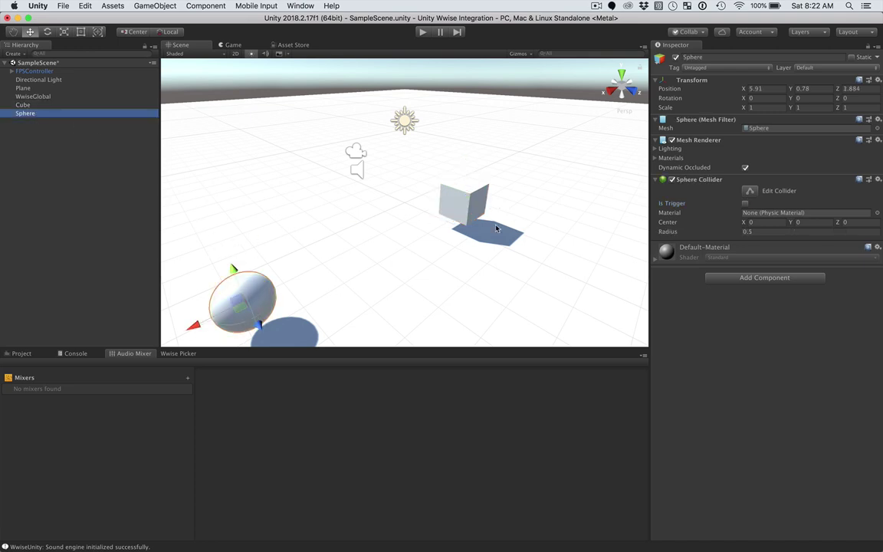
{"action": "left_click", "coordinate": [745, 203]}
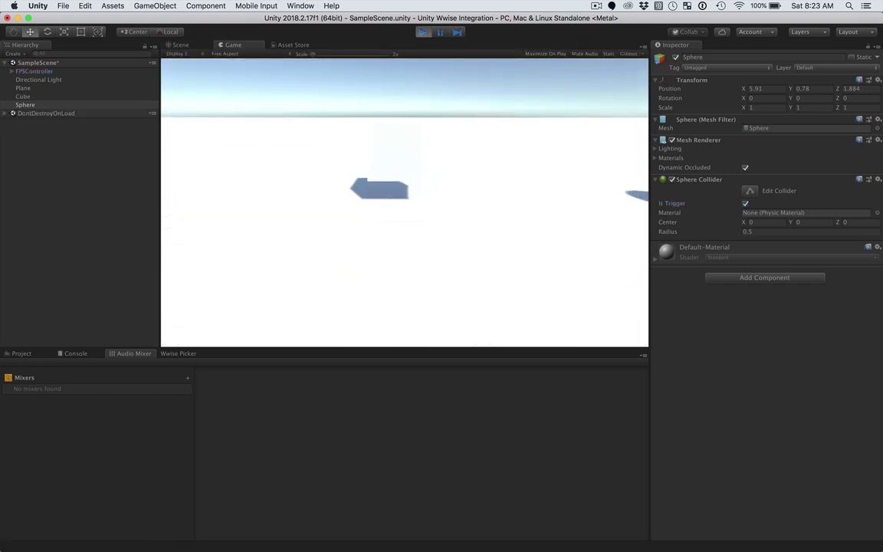
- Play-test the scene by walking the first-person controller around the cube and sphere, and stop the game
{"action": "key", "text": "a"}
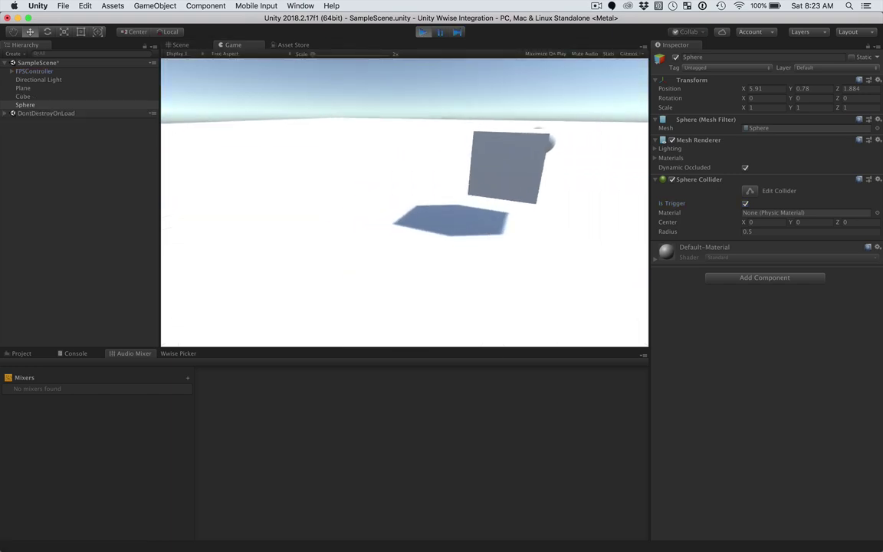
{"action": "key", "text": "w"}
{"action": "key", "text": "s"}
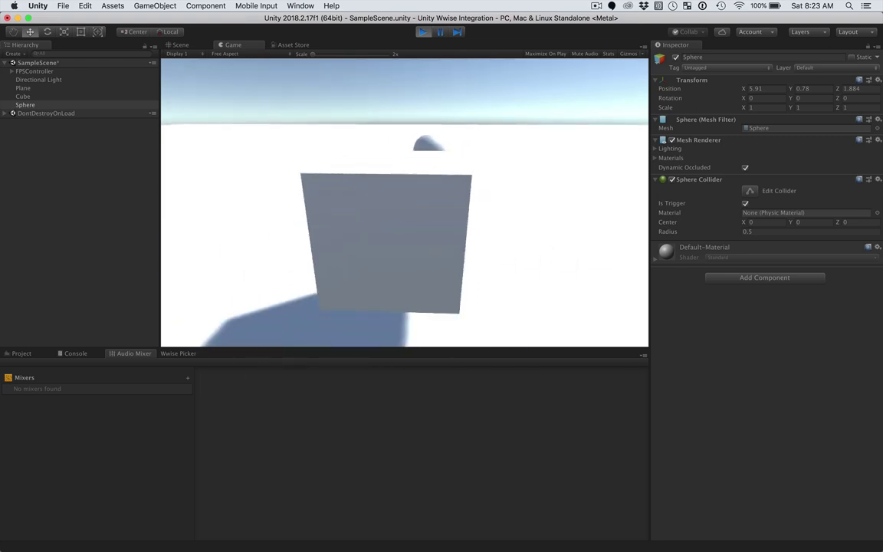
{"action": "key", "text": "d"}
{"action": "key", "text": "d"}
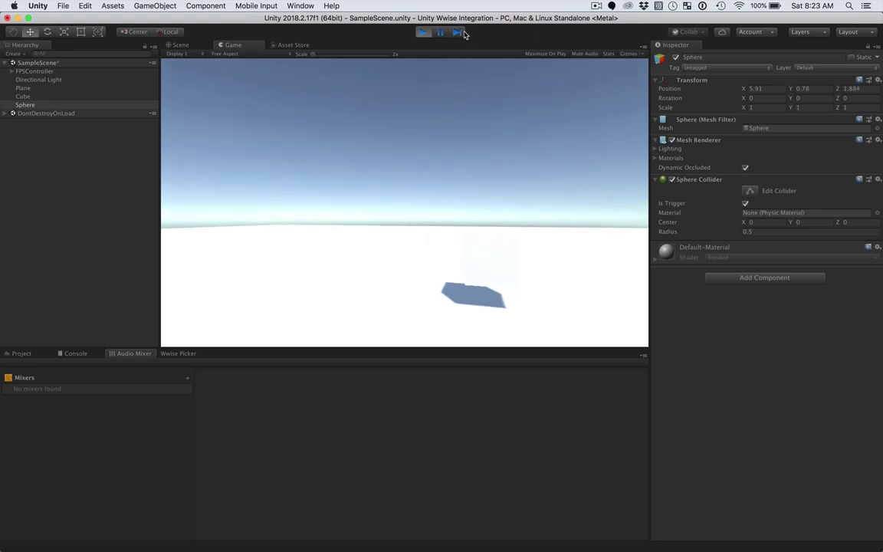
{"action": "left_click", "coordinate": [424, 33]}
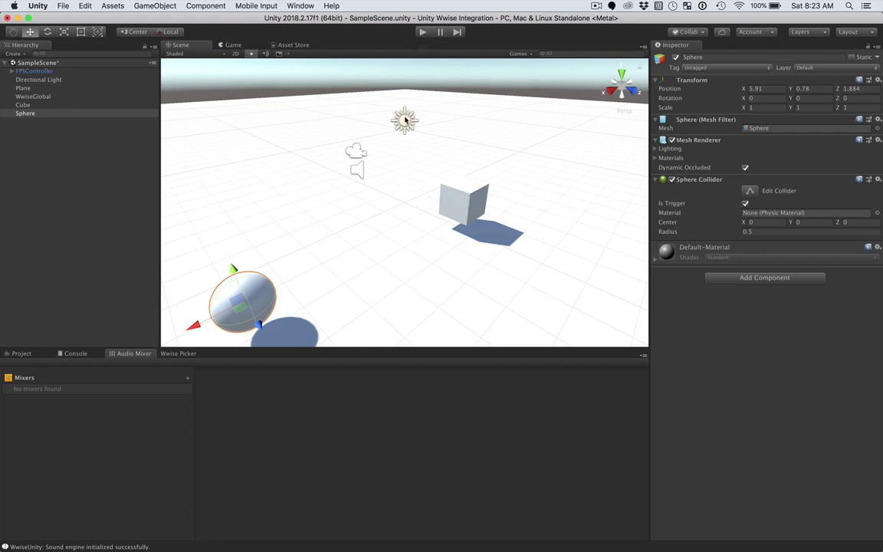
- Move the Directional Light to about X -1.42, Y 3.87, Z 2.47 and select the cube
{"action": "left_click", "coordinate": [46, 79]}
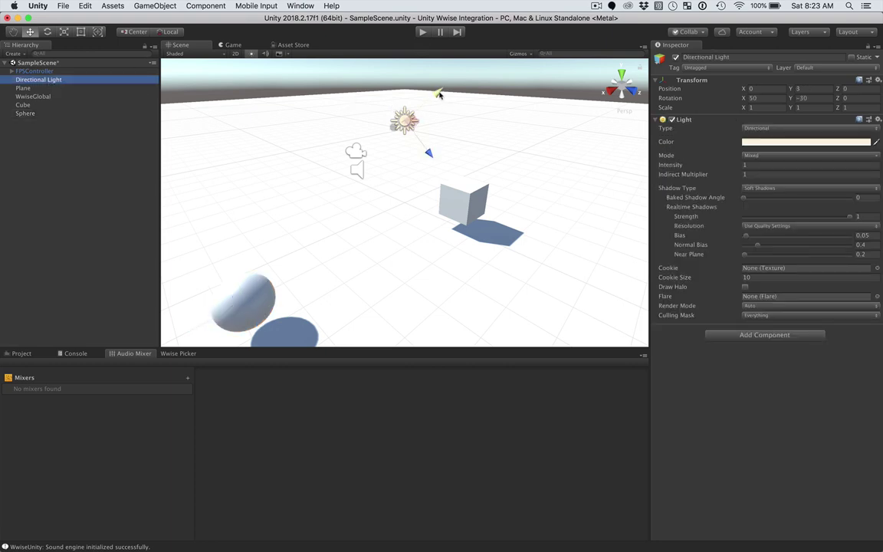
{"action": "left_click_drag", "start_coordinate": [439, 93], "coordinate": [526, 126]}
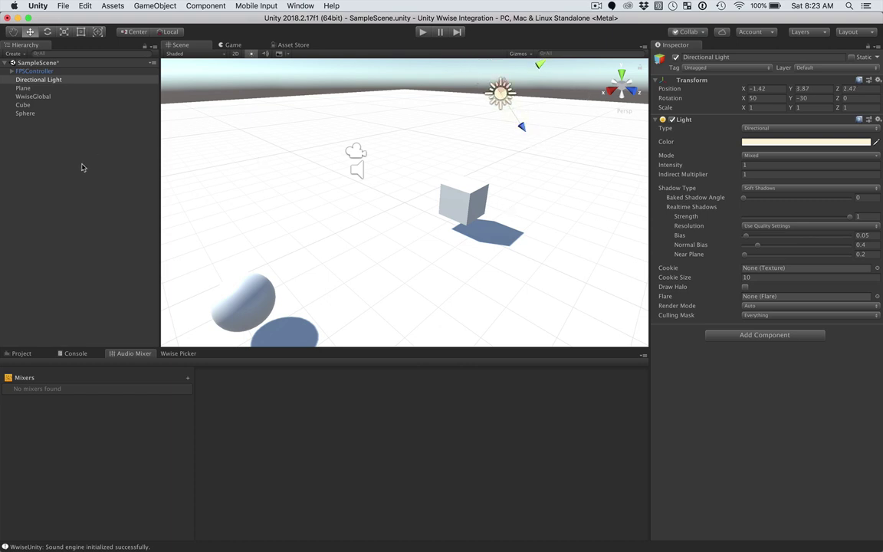
{"action": "left_click", "coordinate": [462, 197]}
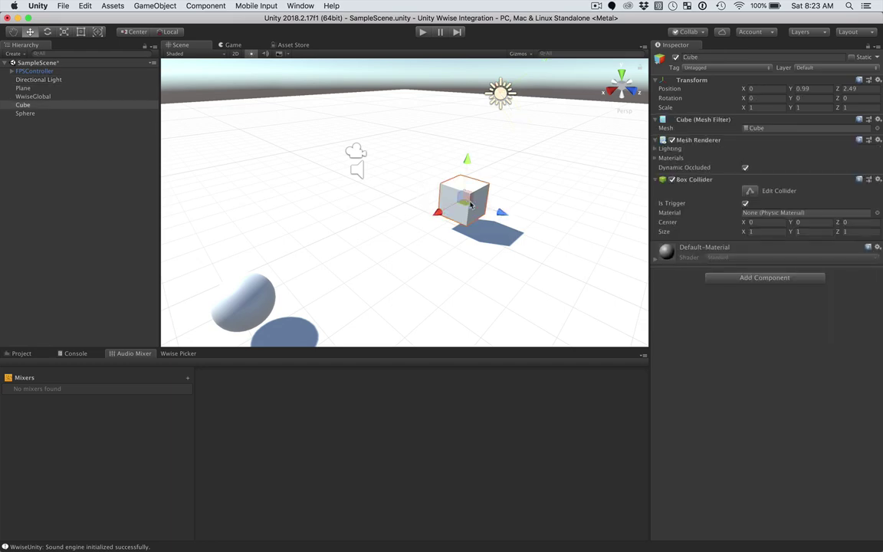
- Create a new material in the Assets folder and set its Albedo colour to red (EC0202)
{"action": "left_click", "coordinate": [21, 353]}
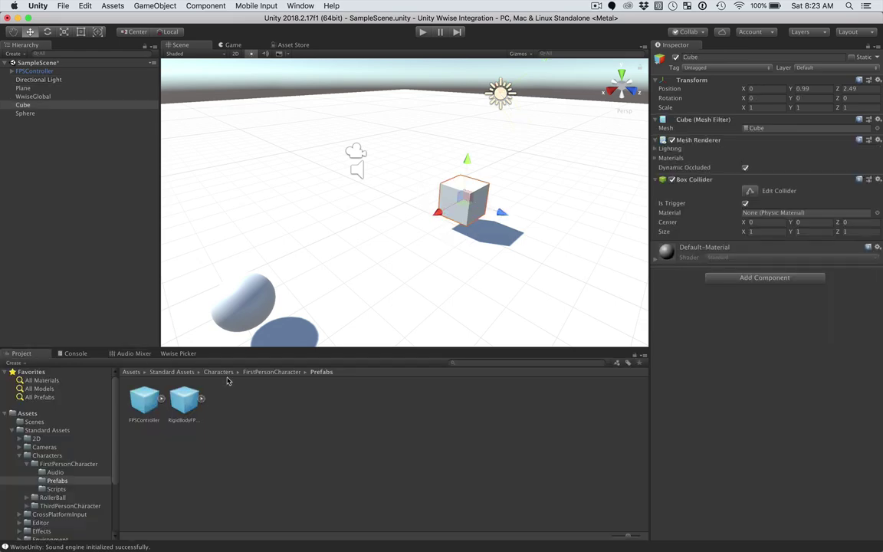
{"action": "left_click", "coordinate": [27, 414]}
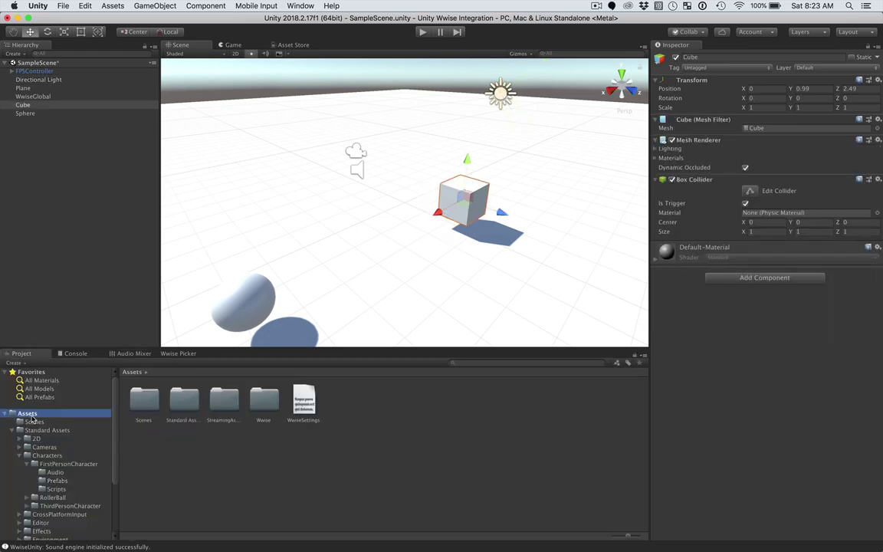
{"action": "right_click", "coordinate": [356, 405]}
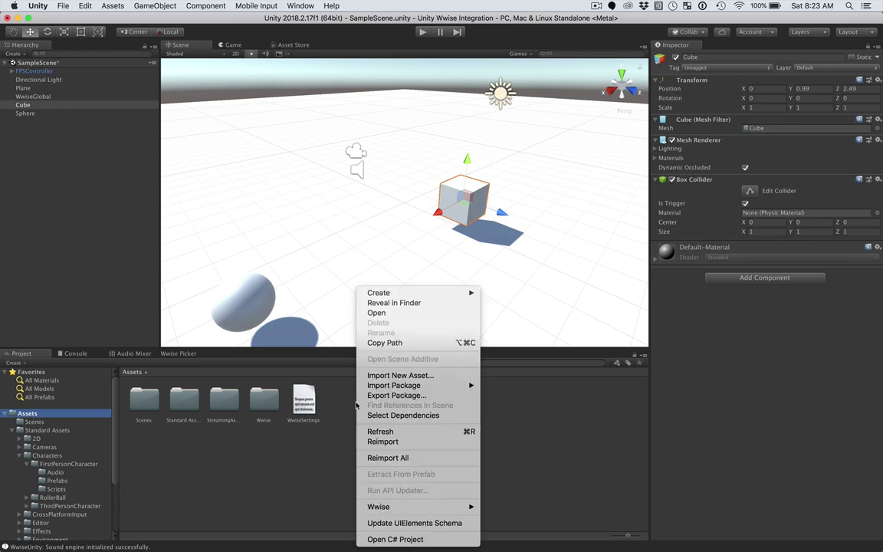
{"action": "mouse_move", "coordinate": [387, 293]}
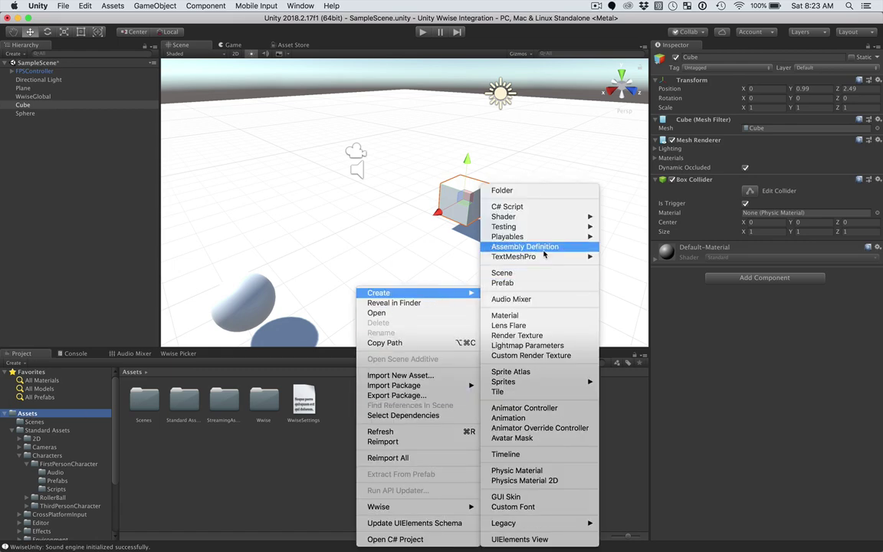
{"action": "left_click", "coordinate": [533, 316]}
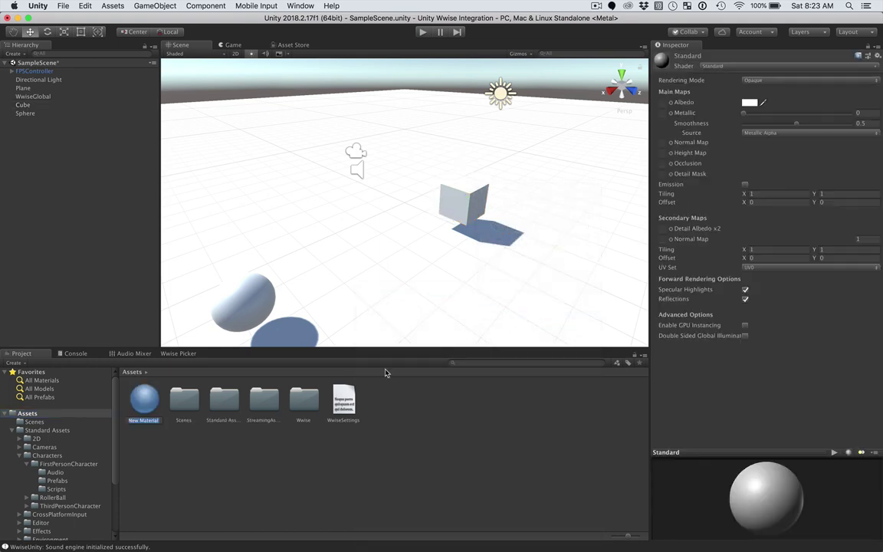
{"action": "left_click", "coordinate": [751, 103]}
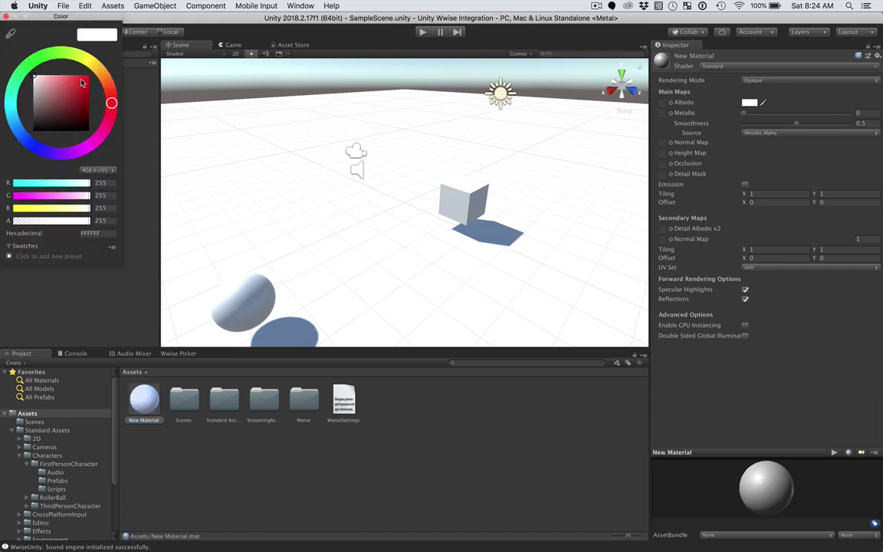
{"action": "left_click", "coordinate": [87, 79]}
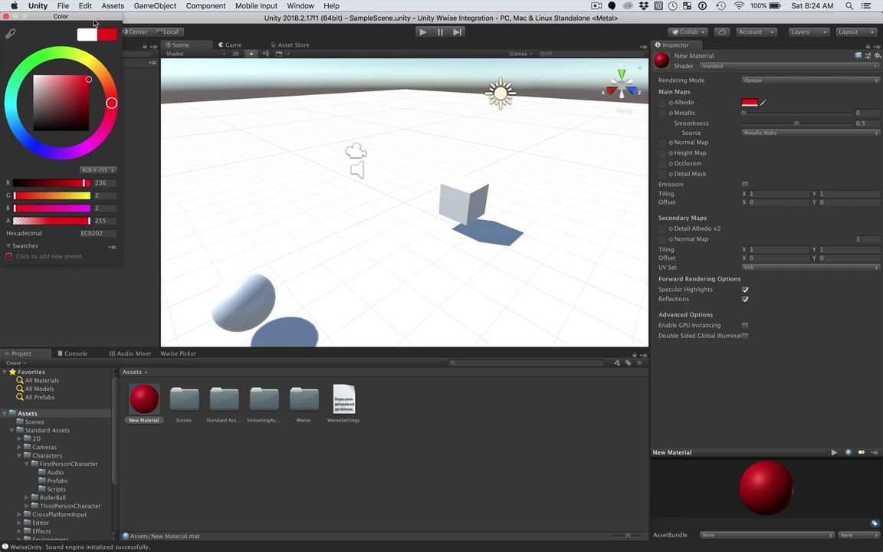
{"action": "left_click", "coordinate": [7, 16]}
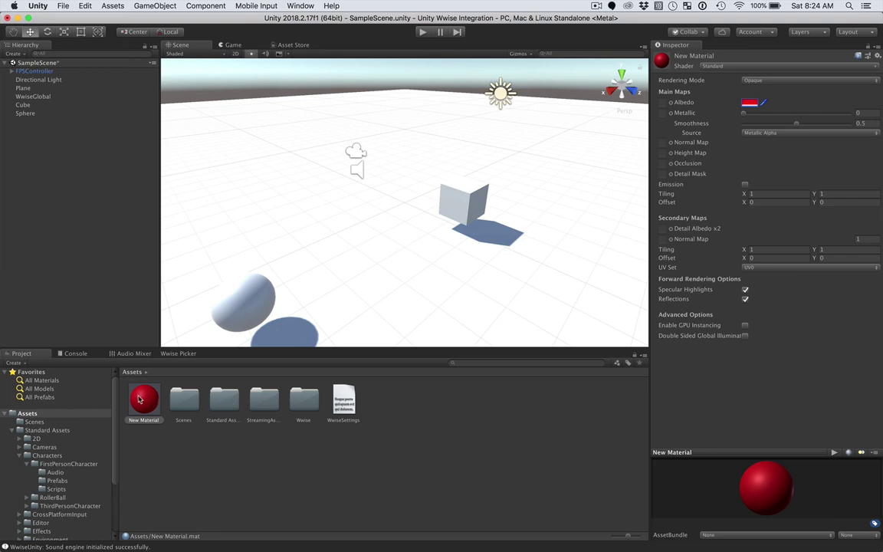
- Apply the red material to the cube and the sphere, and check both in a brief play-test
{"action": "left_click_drag", "start_coordinate": [140, 399], "coordinate": [23, 107]}
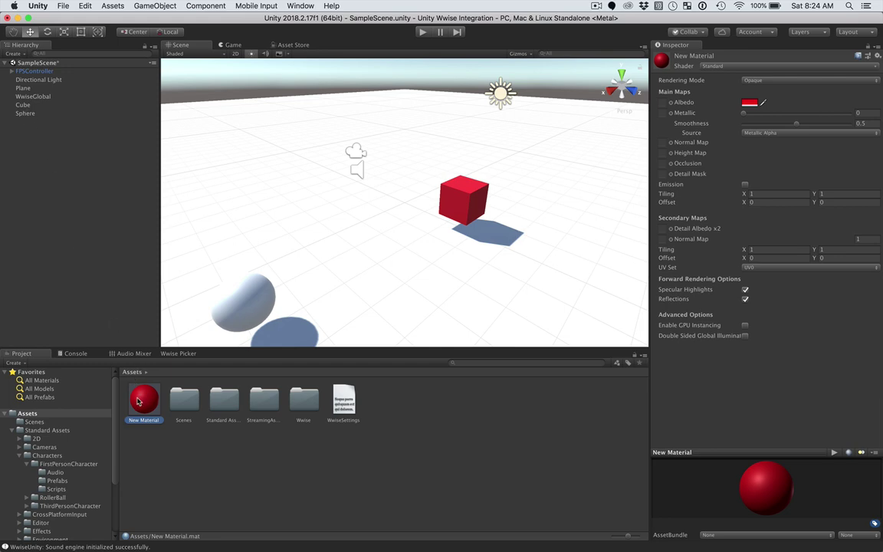
{"action": "left_click_drag", "start_coordinate": [138, 401], "coordinate": [22, 114]}
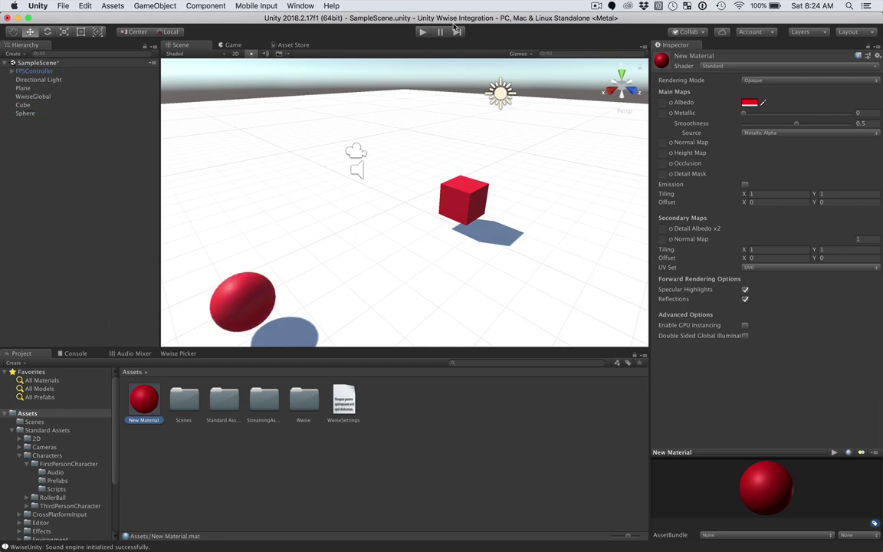
{"action": "left_click", "coordinate": [422, 32]}
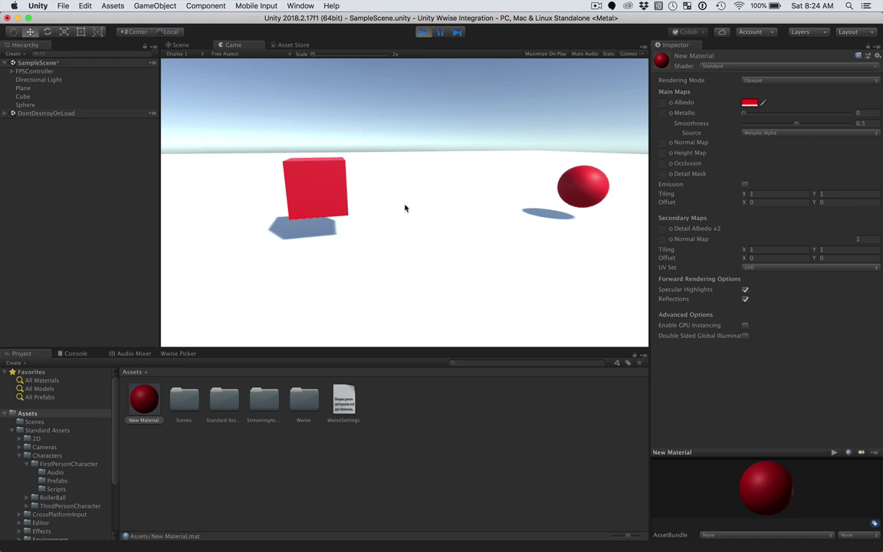
{"action": "left_click", "coordinate": [421, 32]}
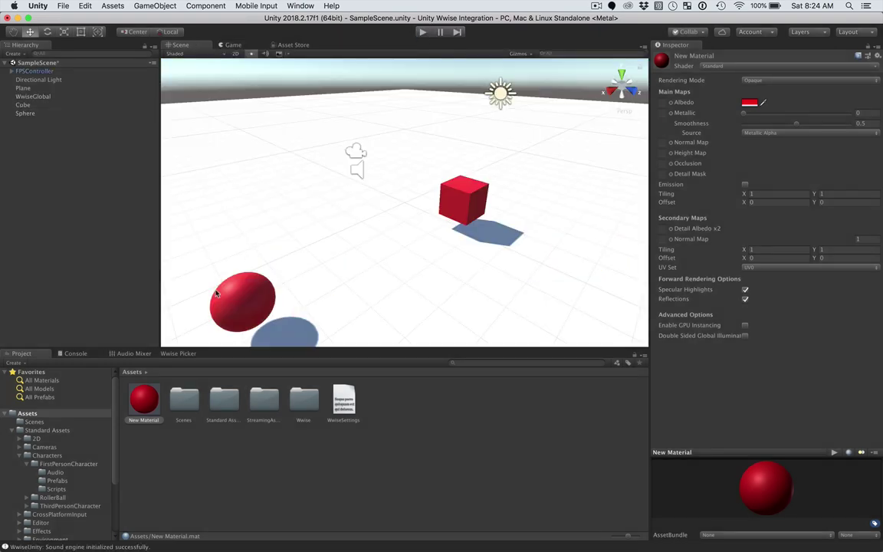
- Attach the Wwise Start_Game event to the cube and review the Trigger On options of its Ak Ambient component
{"action": "left_click", "coordinate": [179, 353]}
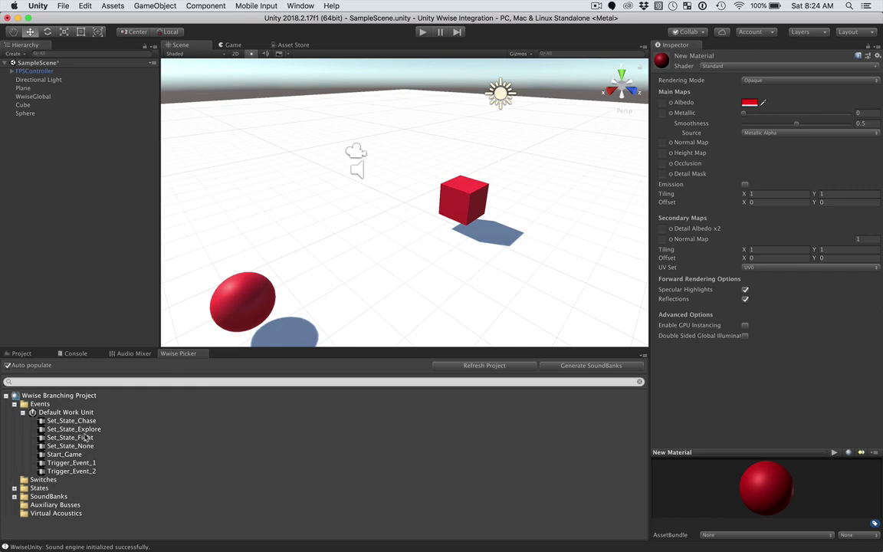
{"action": "left_click_drag", "start_coordinate": [63, 455], "coordinate": [27, 108]}
{"action": "left_click", "coordinate": [24, 105]}
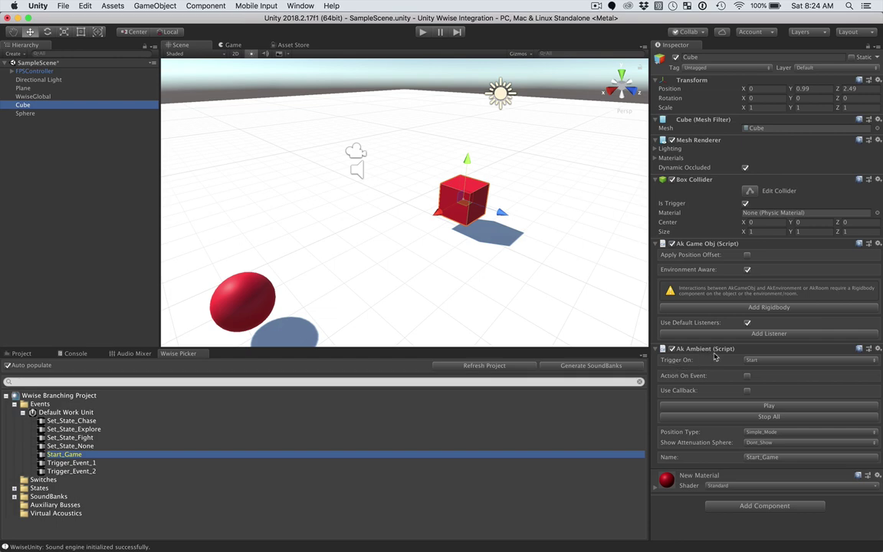
{"action": "left_click", "coordinate": [755, 361]}
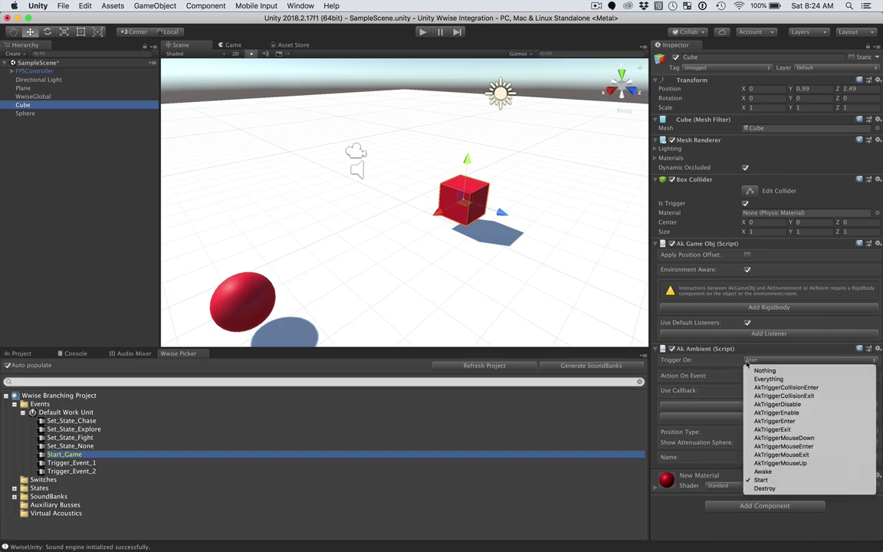
{"action": "left_click", "coordinate": [742, 362]}
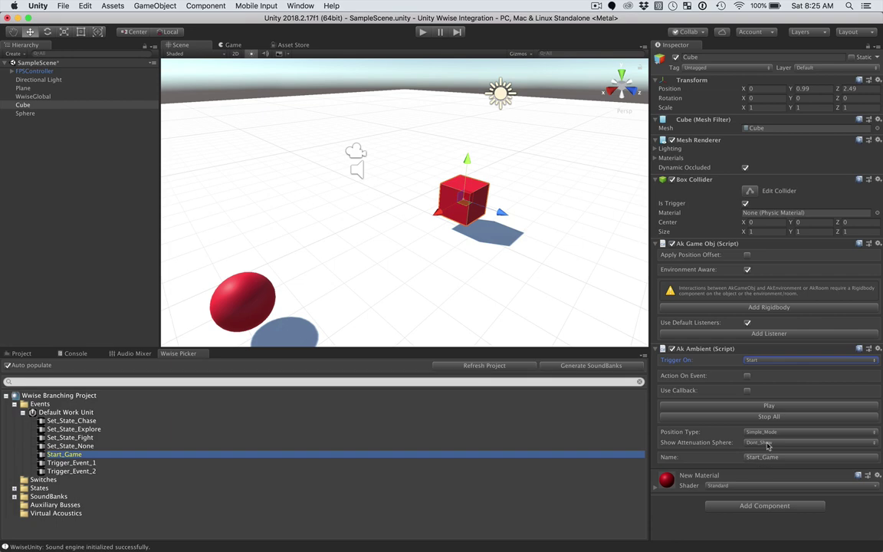
- Clear the Start trigger from the cube's Ak Ambient component and set Trigger On to AkTriggerEnter only
{"action": "left_click", "coordinate": [753, 361]}
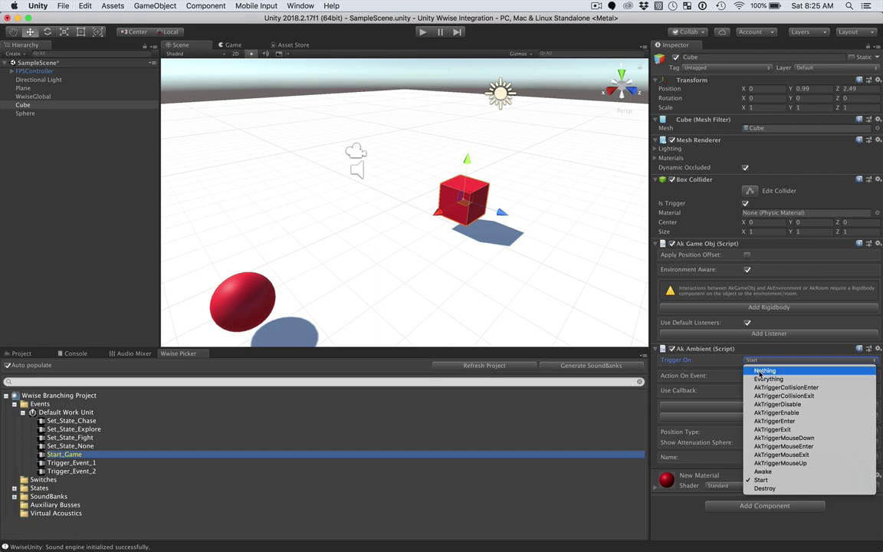
{"action": "left_click", "coordinate": [761, 371]}
{"action": "left_click", "coordinate": [761, 360]}
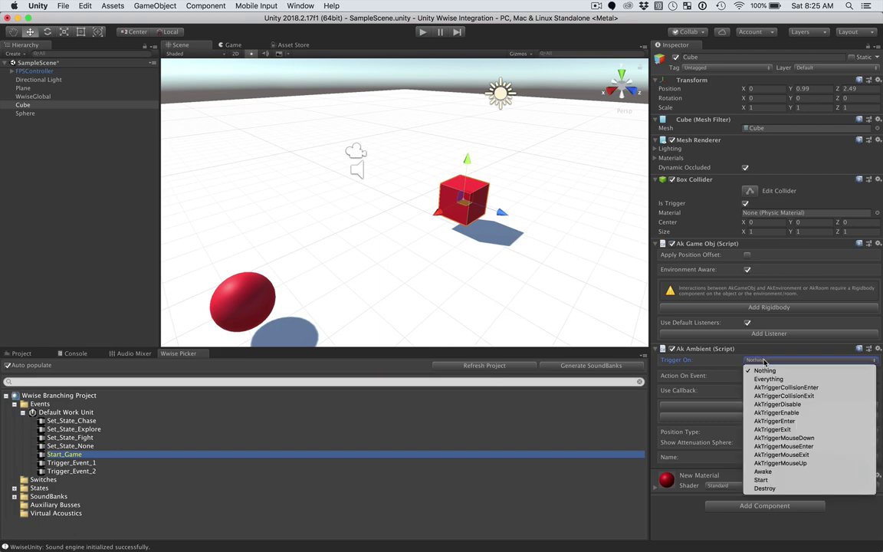
{"action": "left_click", "coordinate": [801, 421]}
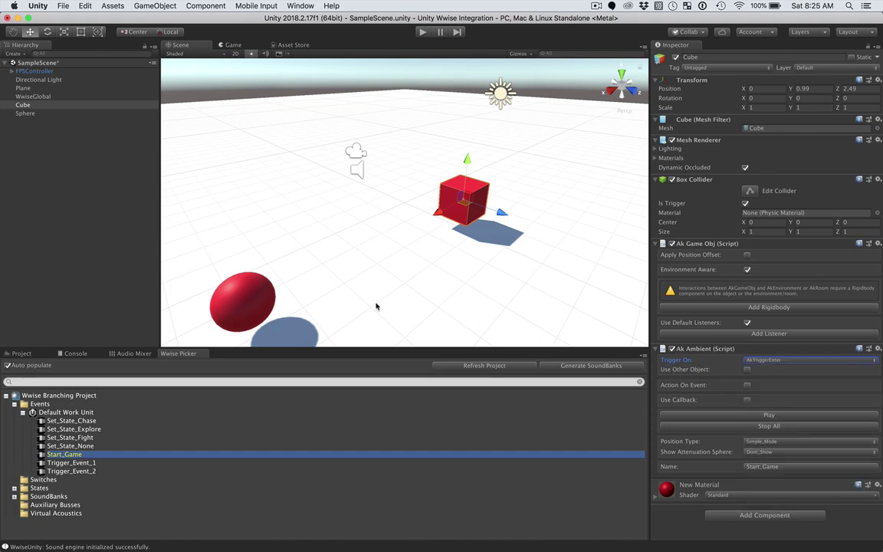
- Attach the Wwise Set_State_Explore event to the sphere and set its Trigger On to AkTriggerEnter only
{"action": "left_click", "coordinate": [256, 299]}
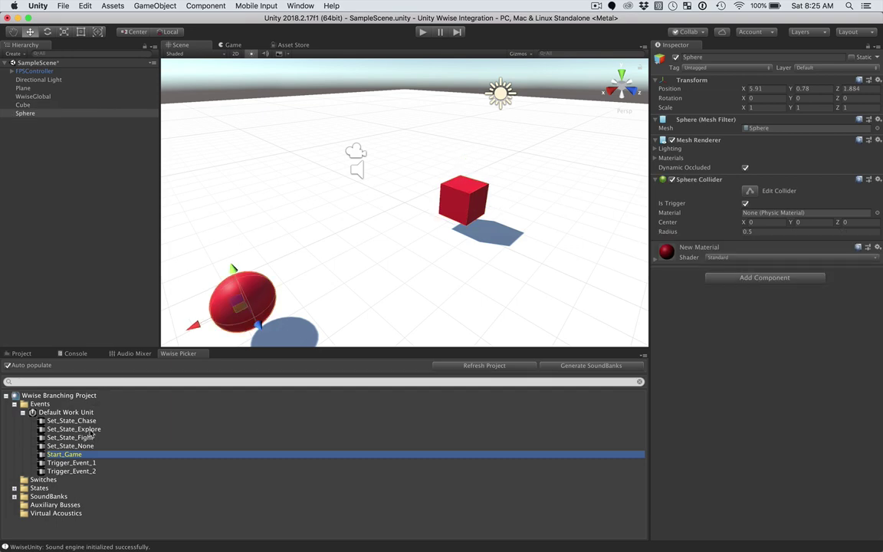
{"action": "left_click_drag", "start_coordinate": [92, 433], "coordinate": [26, 114]}
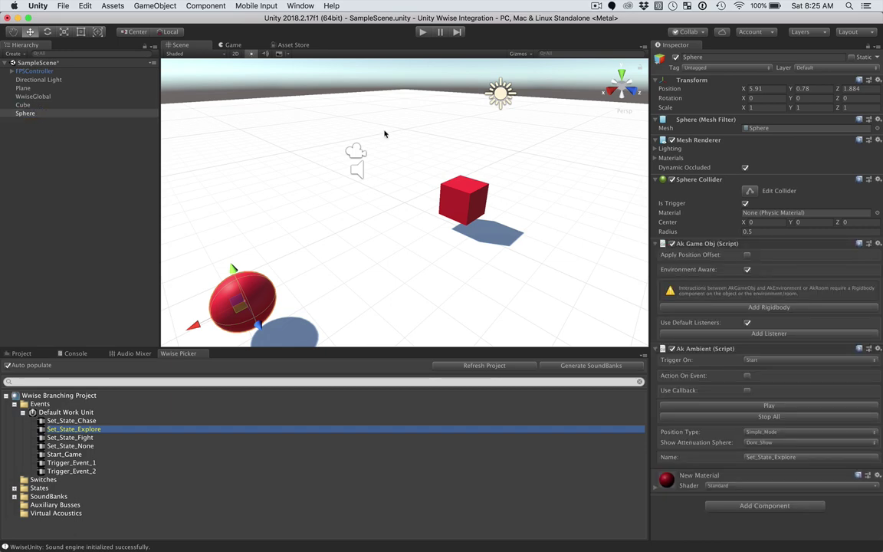
{"action": "left_click", "coordinate": [756, 361]}
{"action": "left_click", "coordinate": [759, 370]}
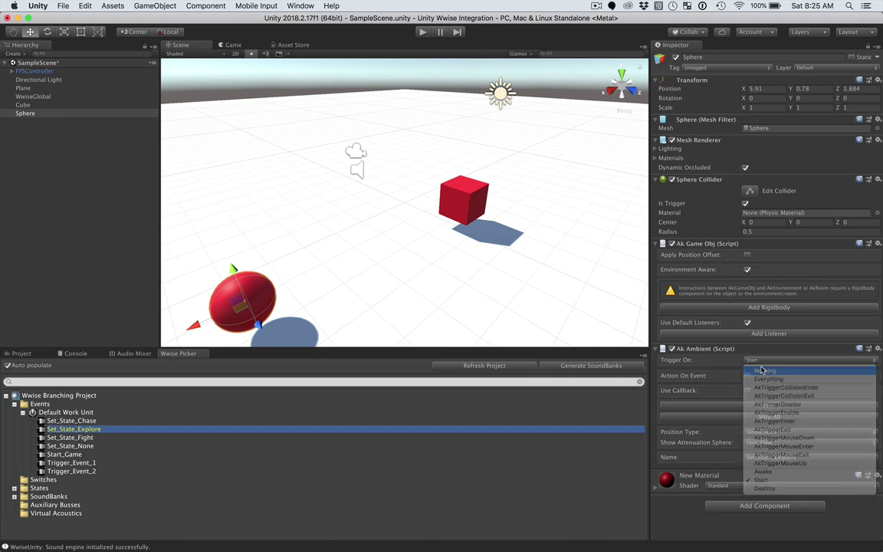
{"action": "left_click", "coordinate": [756, 361]}
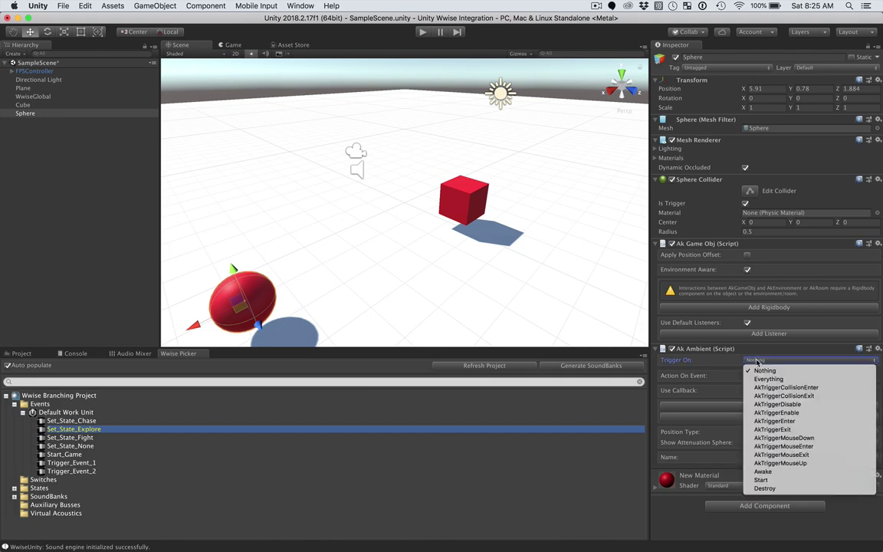
{"action": "left_click", "coordinate": [765, 423]}
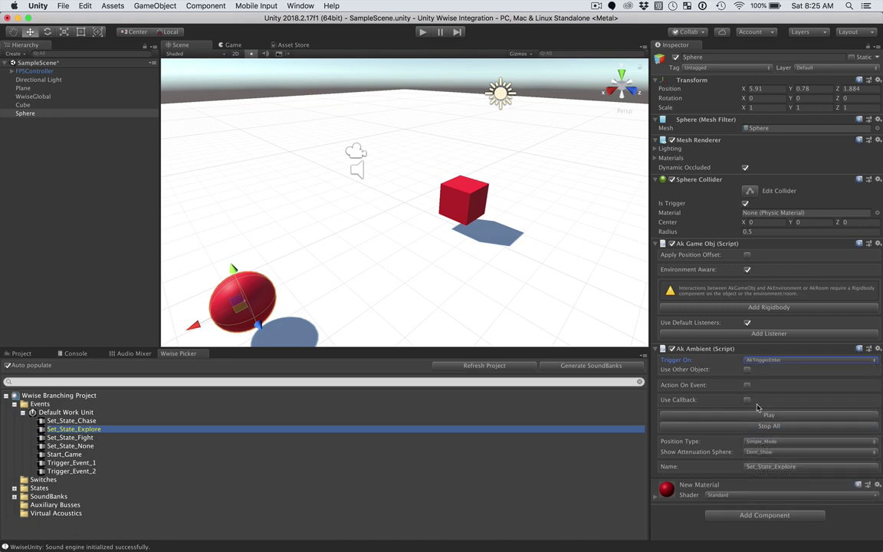
{"action": "left_click", "coordinate": [594, 6]}
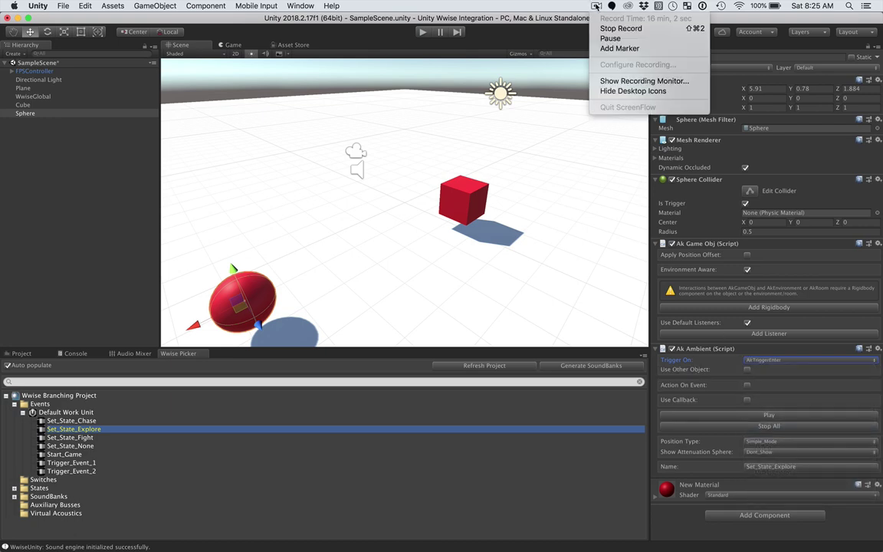
{"action": "left_click", "coordinate": [601, 36]}
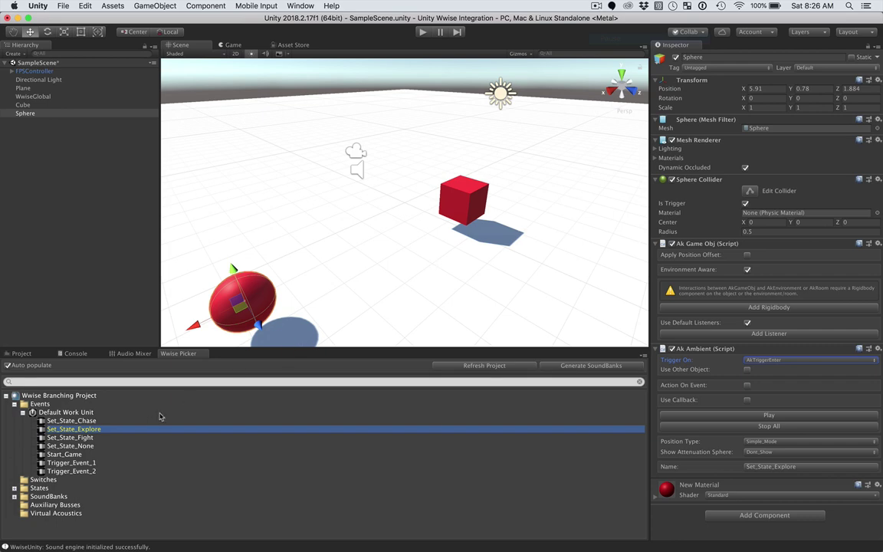
- Add the Level_1_Music SoundBank from the Wwise project to the WwiseGlobal object as an Ak Bank component
{"action": "left_click", "coordinate": [15, 497]}
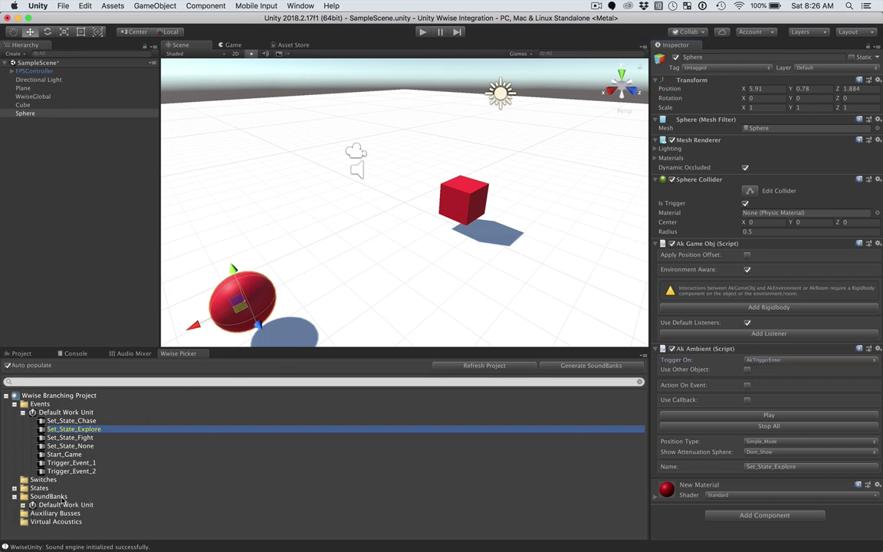
{"action": "left_click", "coordinate": [23, 505]}
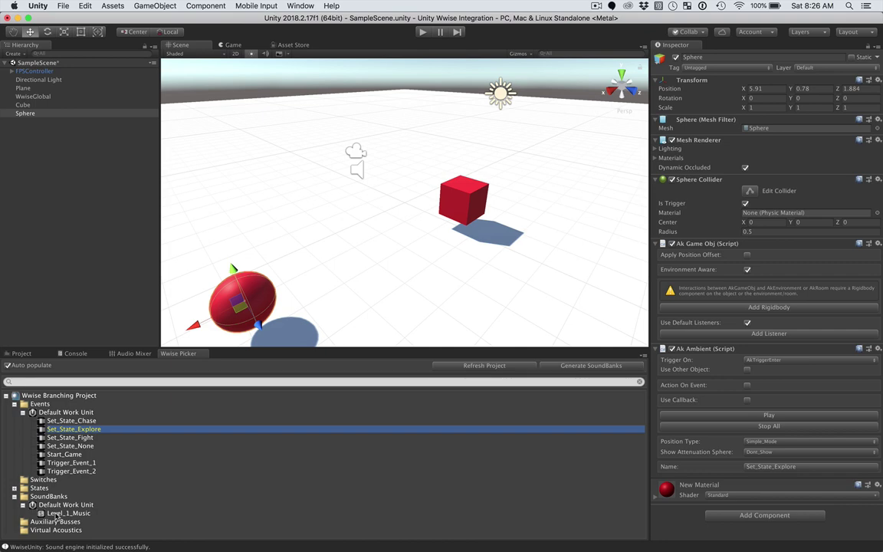
{"action": "left_click_drag", "start_coordinate": [57, 515], "coordinate": [40, 101]}
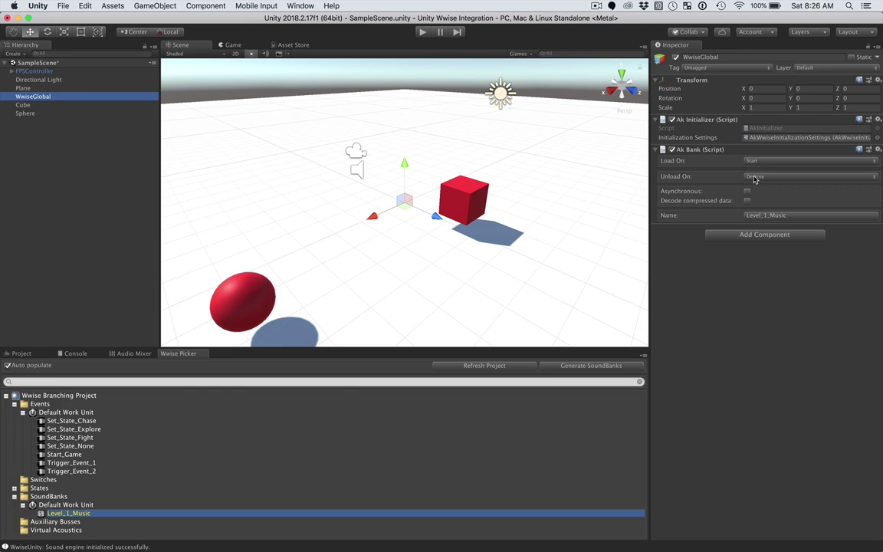
- Play-test the scene by walking the first-person controller through the cube and the sphere, and stop the play mode
{"action": "left_click", "coordinate": [422, 32]}
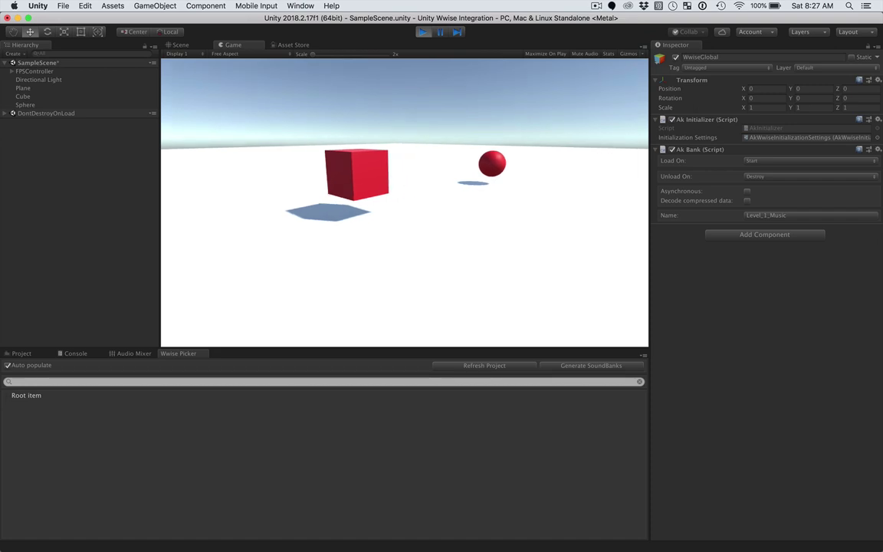
{"action": "key", "text": "w"}
{"action": "key", "text": "a"}
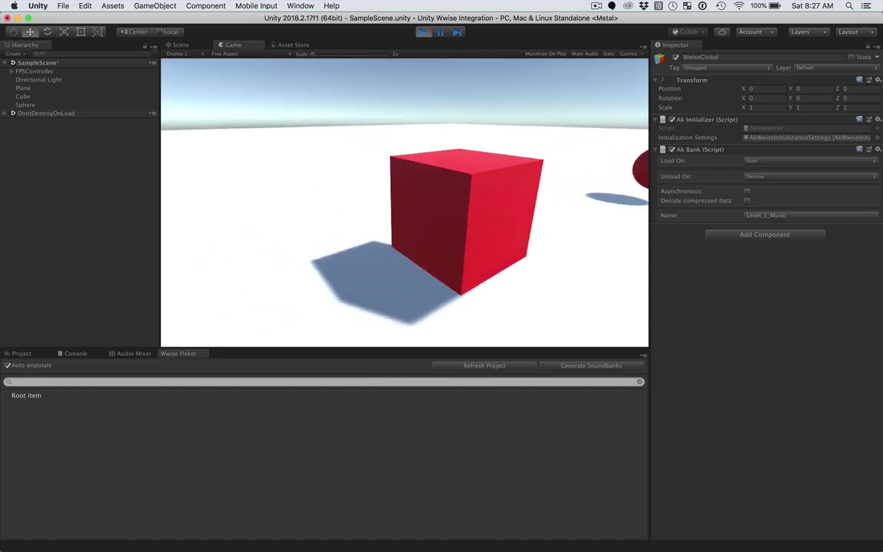
{"action": "key", "text": "w"}
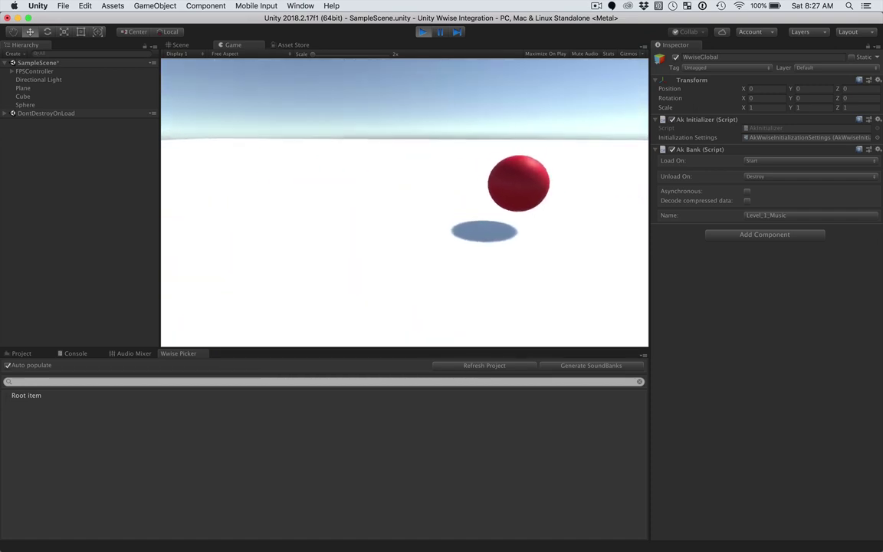
{"action": "key", "text": "a"}
{"action": "key", "text": "a"}
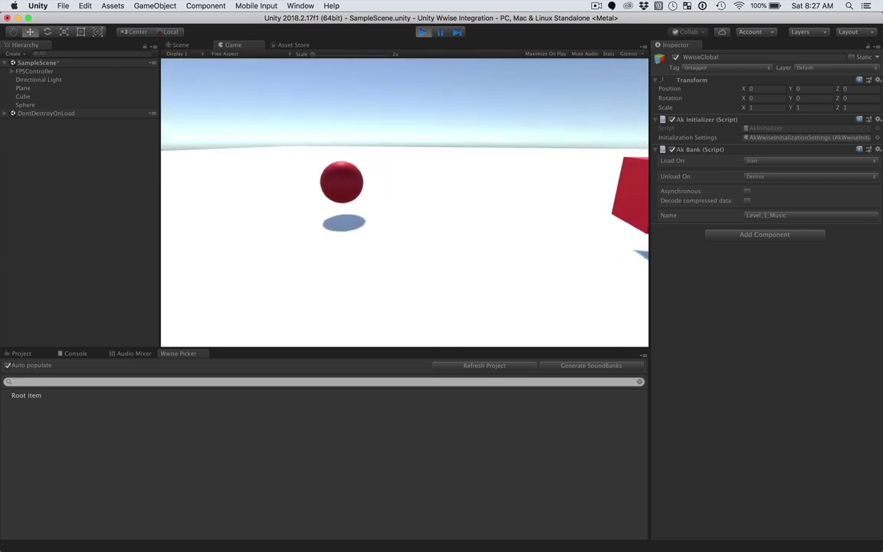
{"action": "key", "text": "w"}
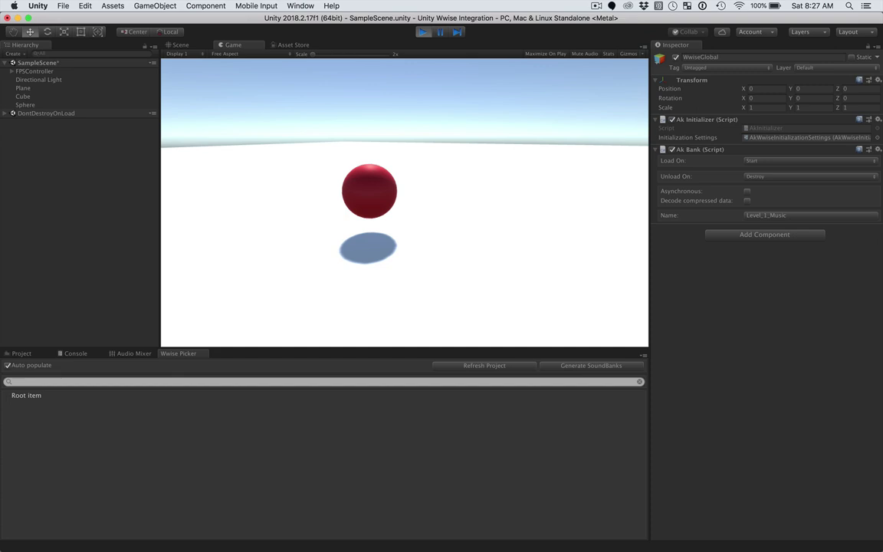
{"action": "key", "text": "w"}
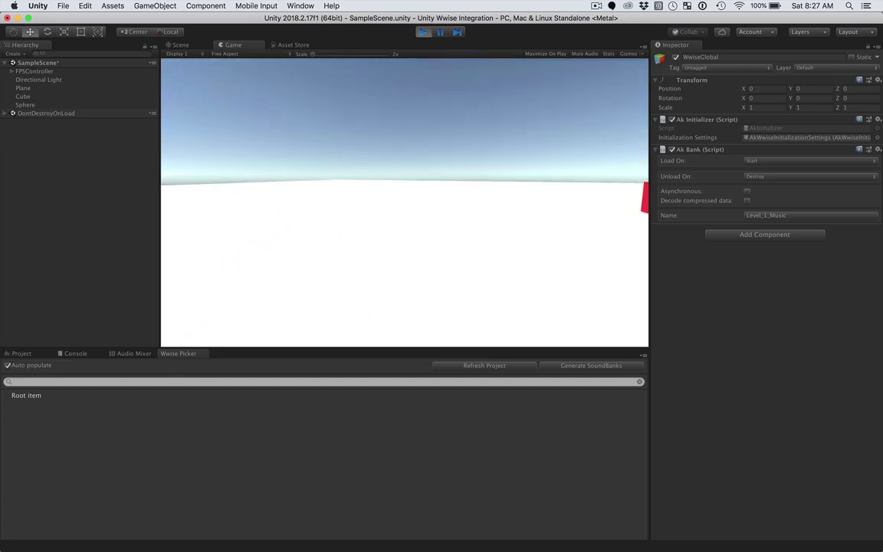
{"action": "key", "text": "w"}
{"action": "key", "text": "w"}
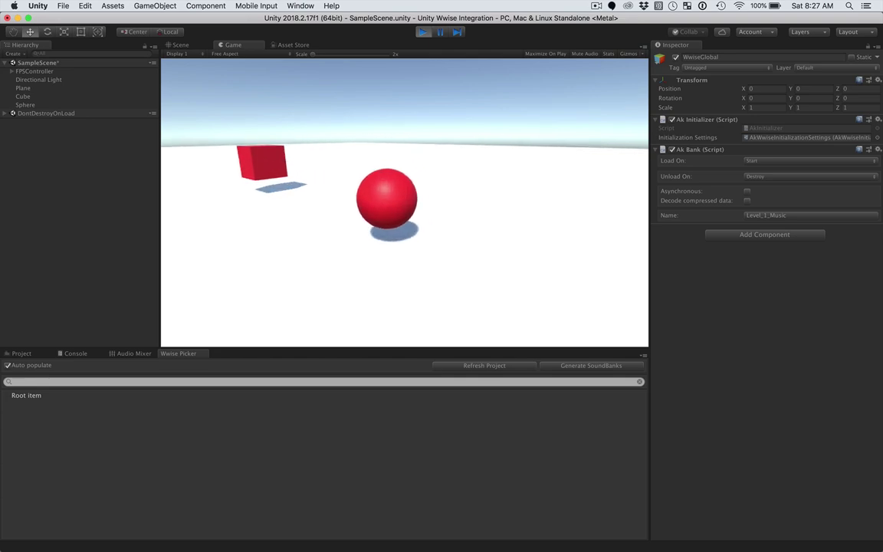
{"action": "key", "text": "Escape"}
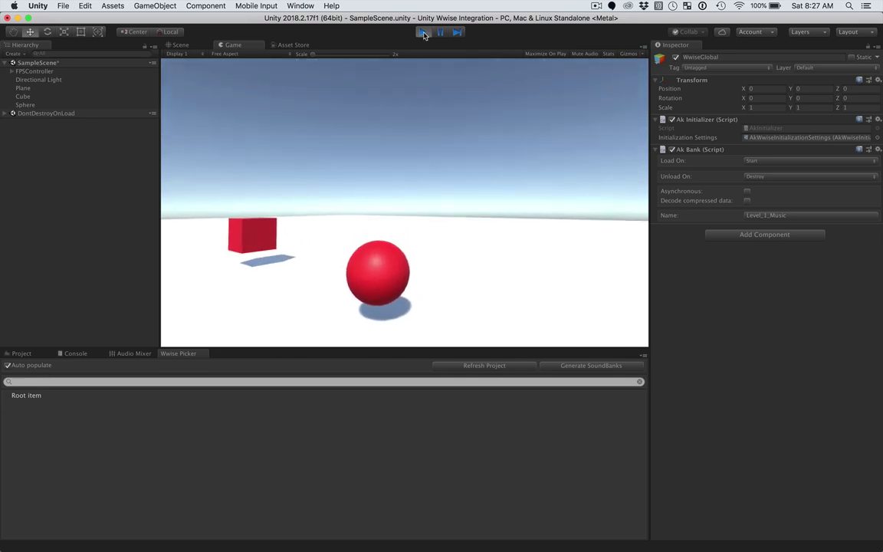
{"action": "left_click", "coordinate": [424, 35]}
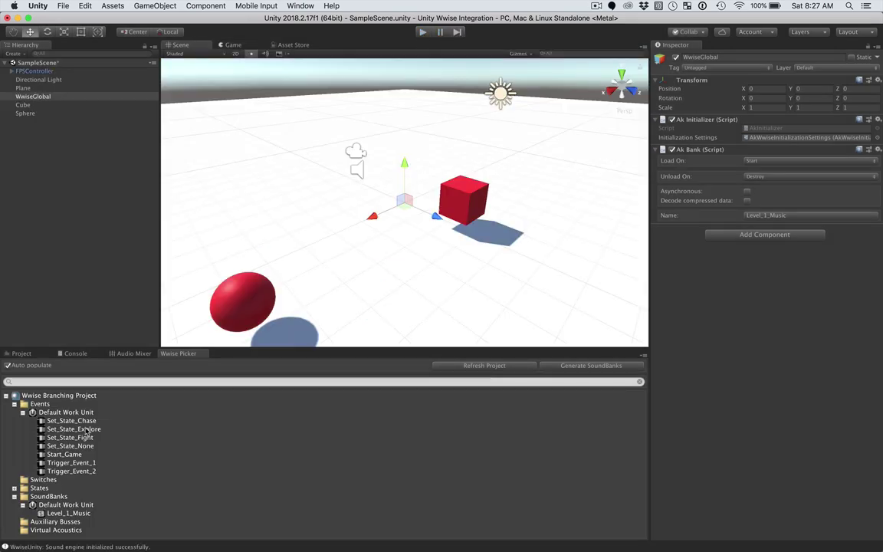
- Look through the Start_Game, Set_State and Trigger_Event events in the Wwise project, and save the scene
{"action": "left_click", "coordinate": [67, 456]}
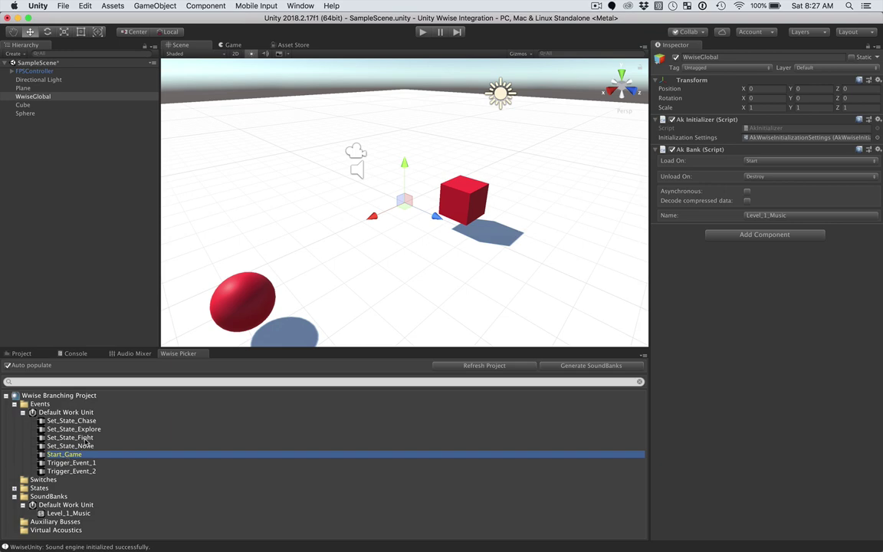
{"action": "left_click", "coordinate": [92, 431]}
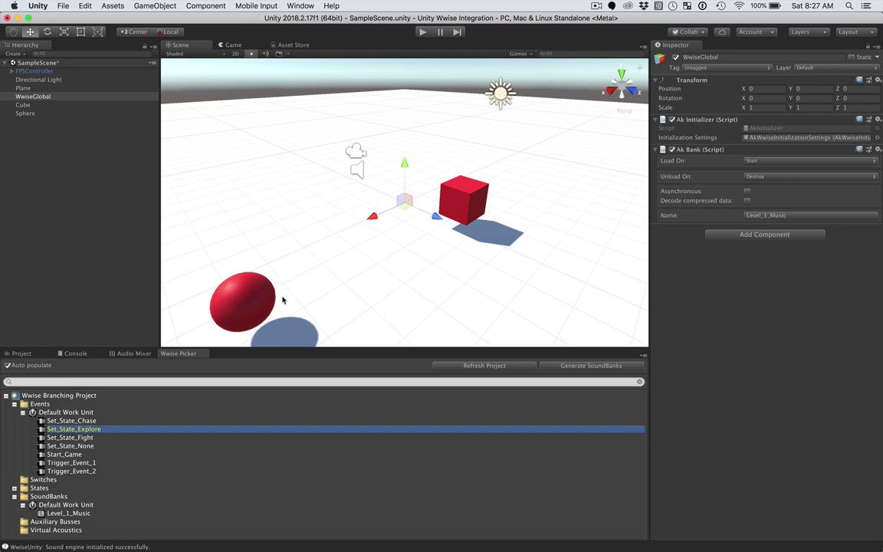
{"action": "left_click", "coordinate": [58, 421]}
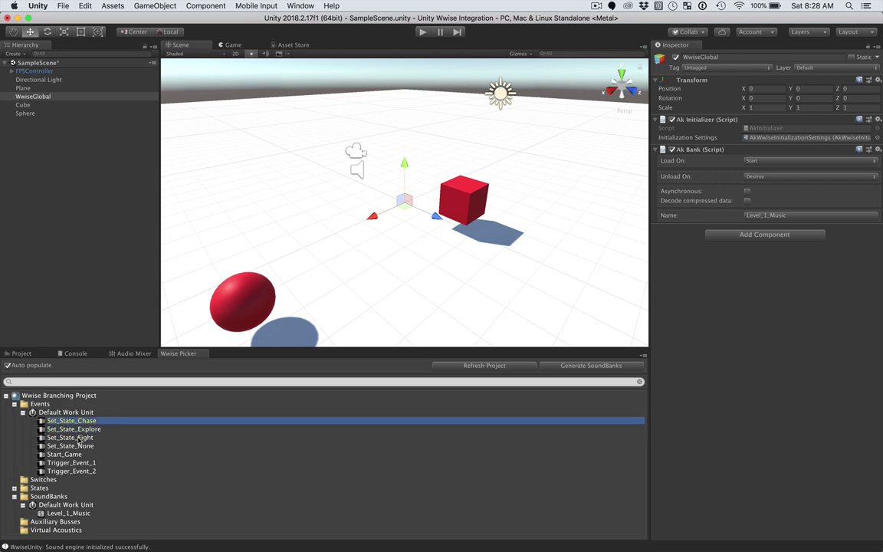
{"action": "left_click", "coordinate": [71, 437]}
{"action": "left_click", "coordinate": [73, 462]}
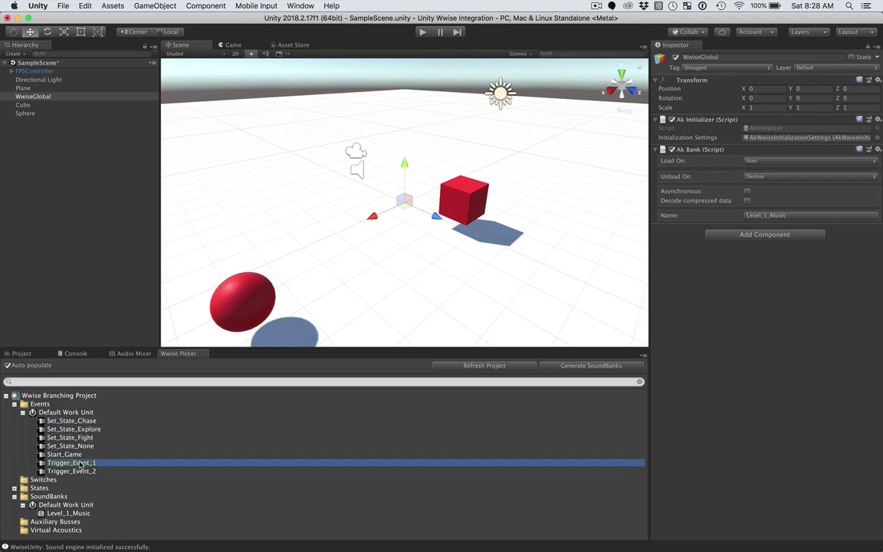
{"action": "left_click", "coordinate": [82, 472]}
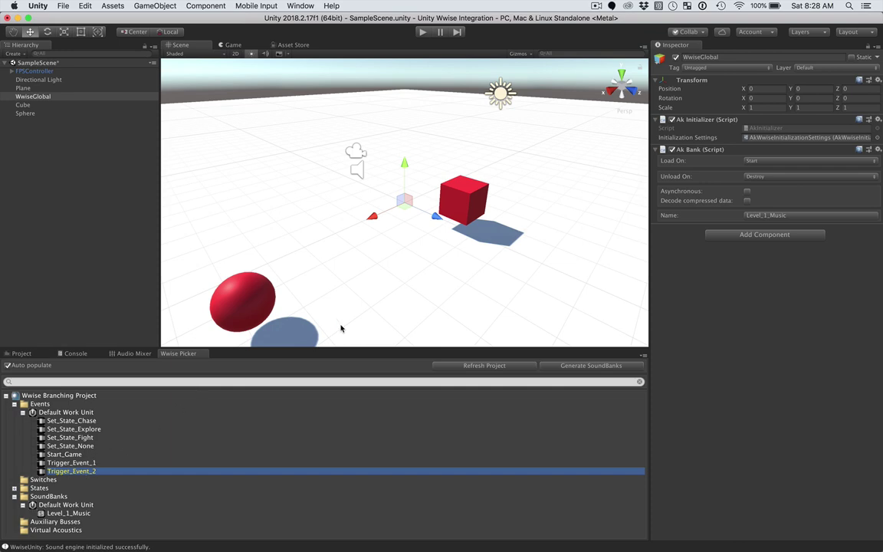
{"action": "key", "text": "super+s"}
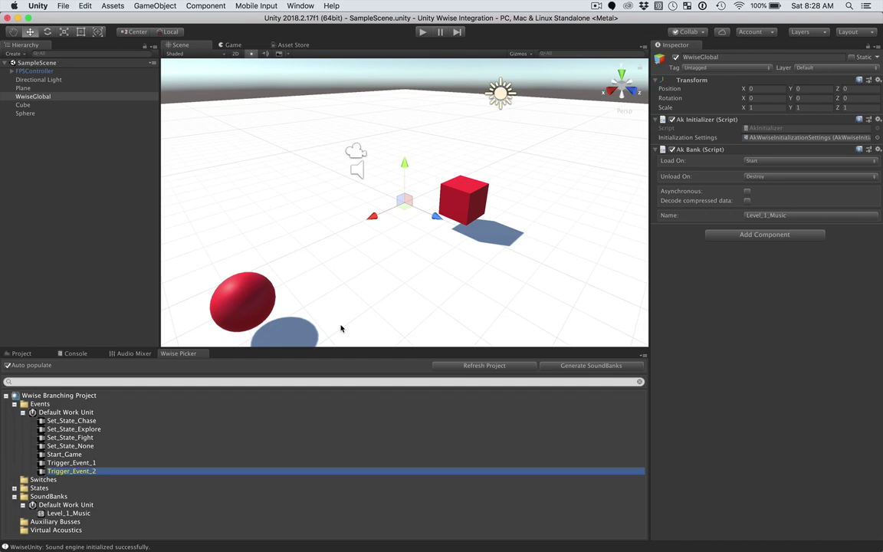